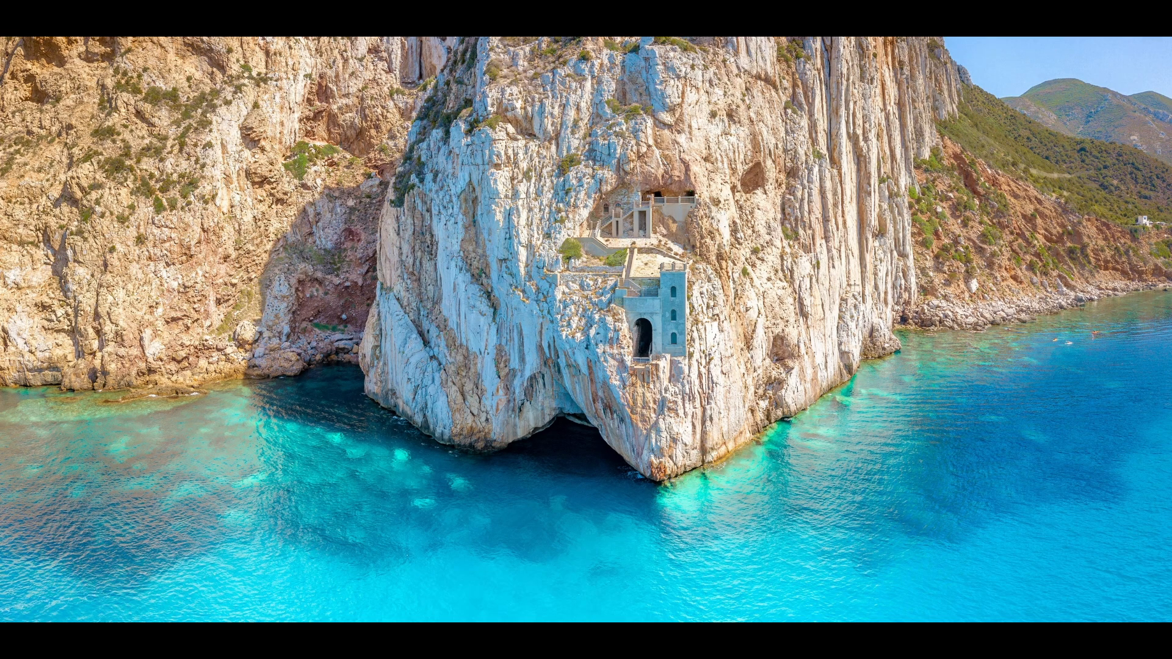
- Bring the synced downloads File Explorer window to the front from the taskbar
{"action": "left_click", "coordinate": [100, 574]}
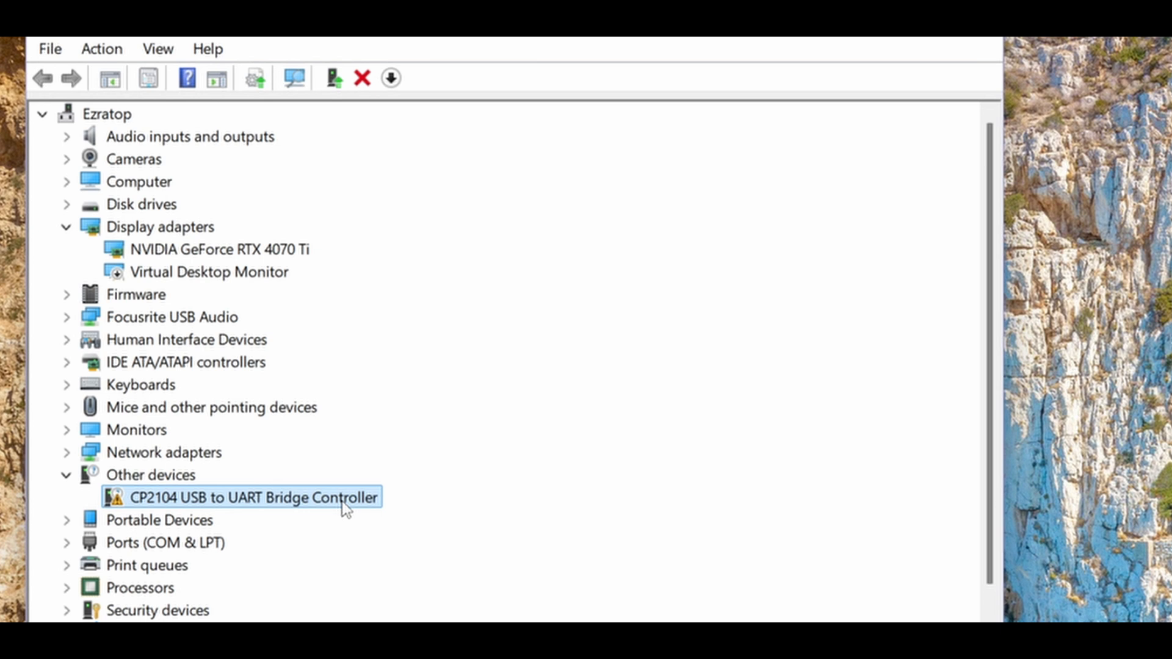
- Show the shortcut menu for the CP2104 USB to UART Bridge Controller under Other devices
{"action": "right_click", "coordinate": [346, 508]}
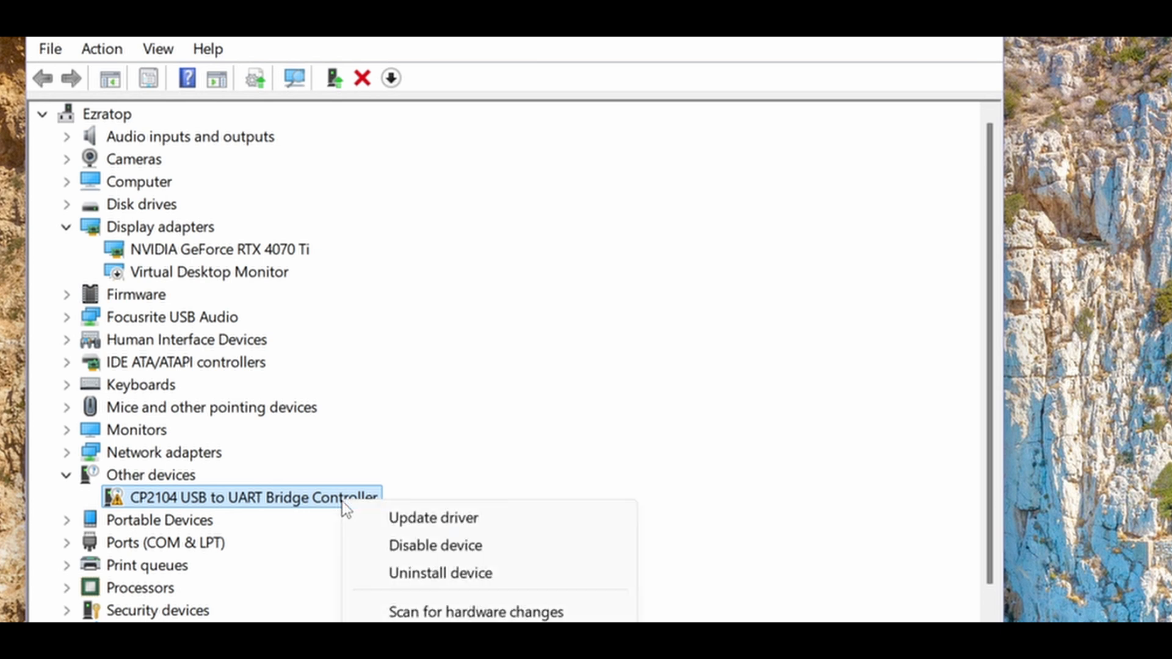
- Start a manual driver update for the CP2104 device and browse the cloud storage folders
{"action": "left_click", "coordinate": [399, 518]}
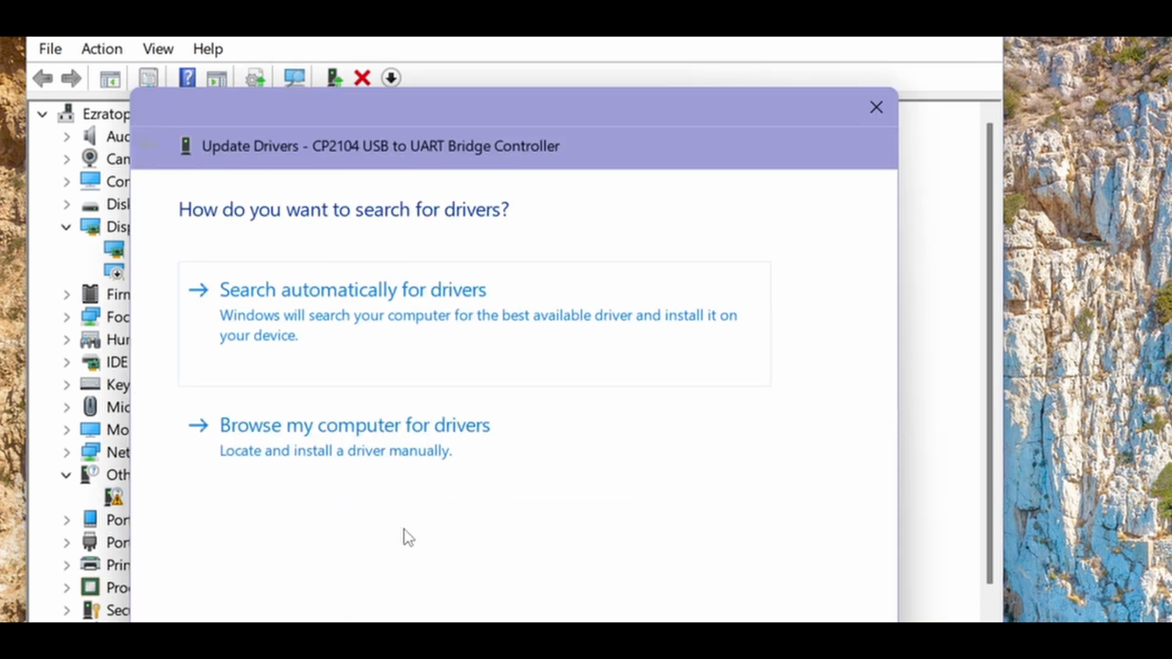
{"action": "left_click", "coordinate": [413, 437]}
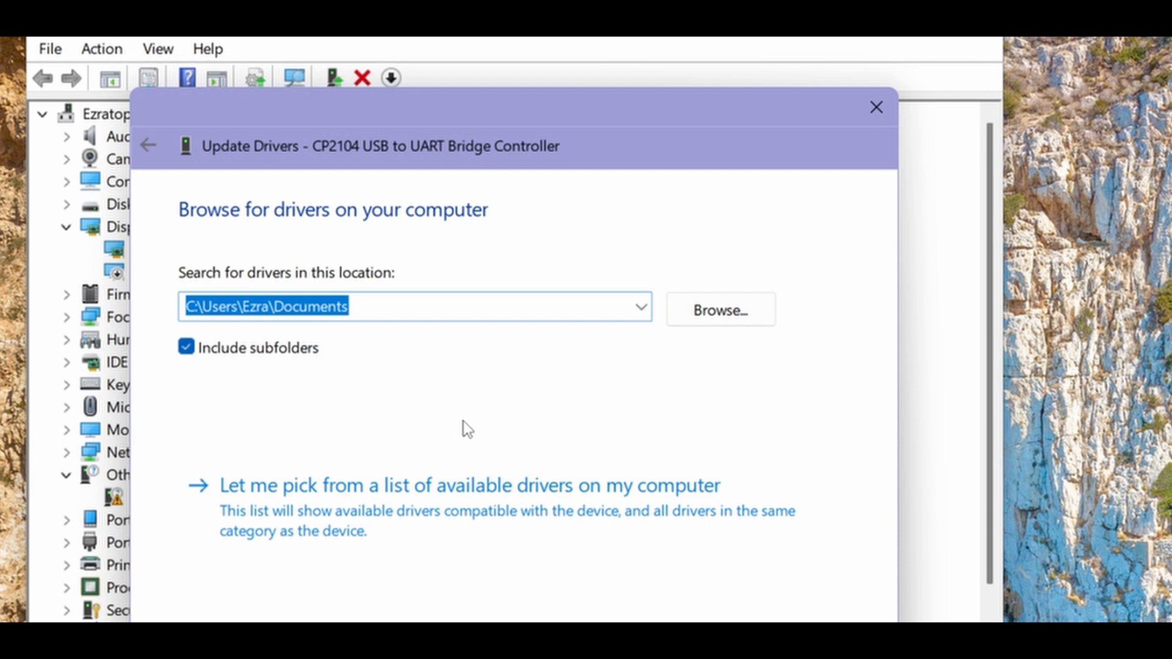
{"action": "left_click", "coordinate": [722, 305]}
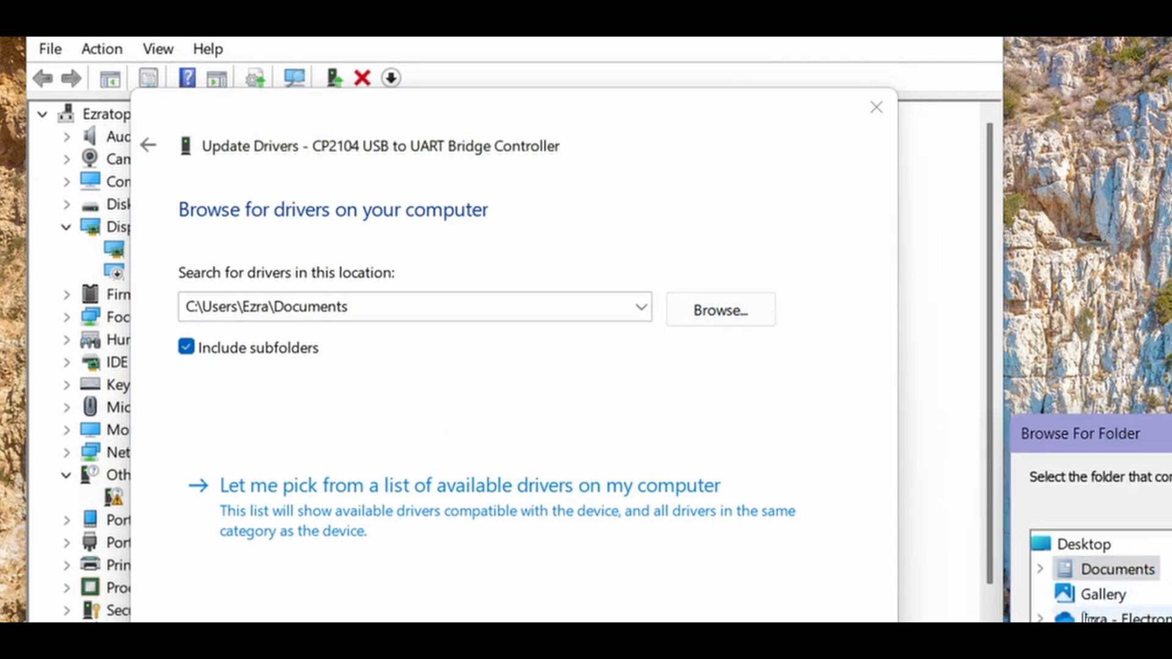
{"action": "left_click", "coordinate": [1040, 619]}
{"action": "scroll", "coordinate": [1148, 608], "scroll_direction": "down", "scroll_amount": 15}
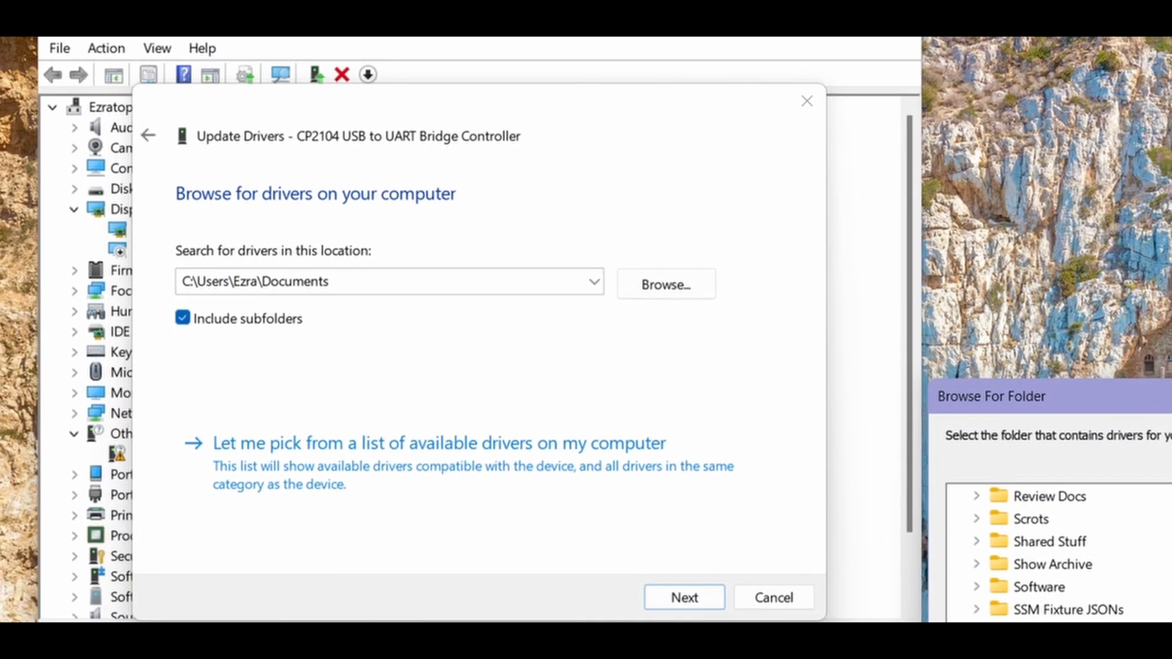
- Install the driver from the CP210x_Universal_Windows_Driver folder and close the confirmation
{"action": "left_click", "coordinate": [938, 604]}
{"action": "left_click", "coordinate": [1014, 601]}
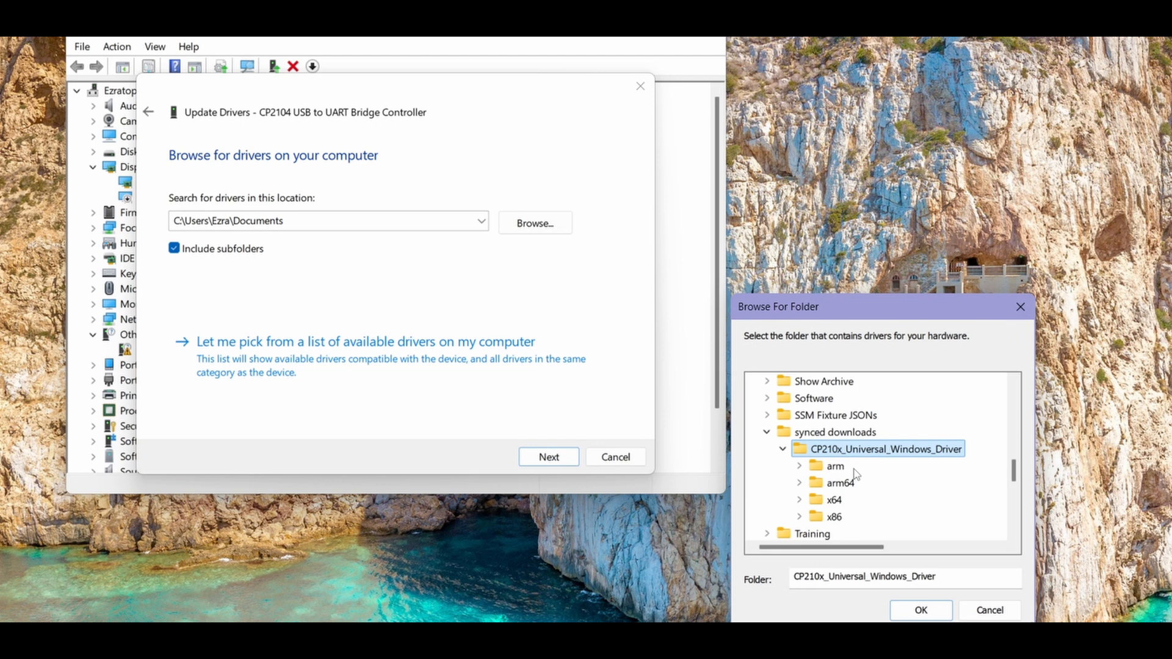
{"action": "left_click", "coordinate": [920, 610]}
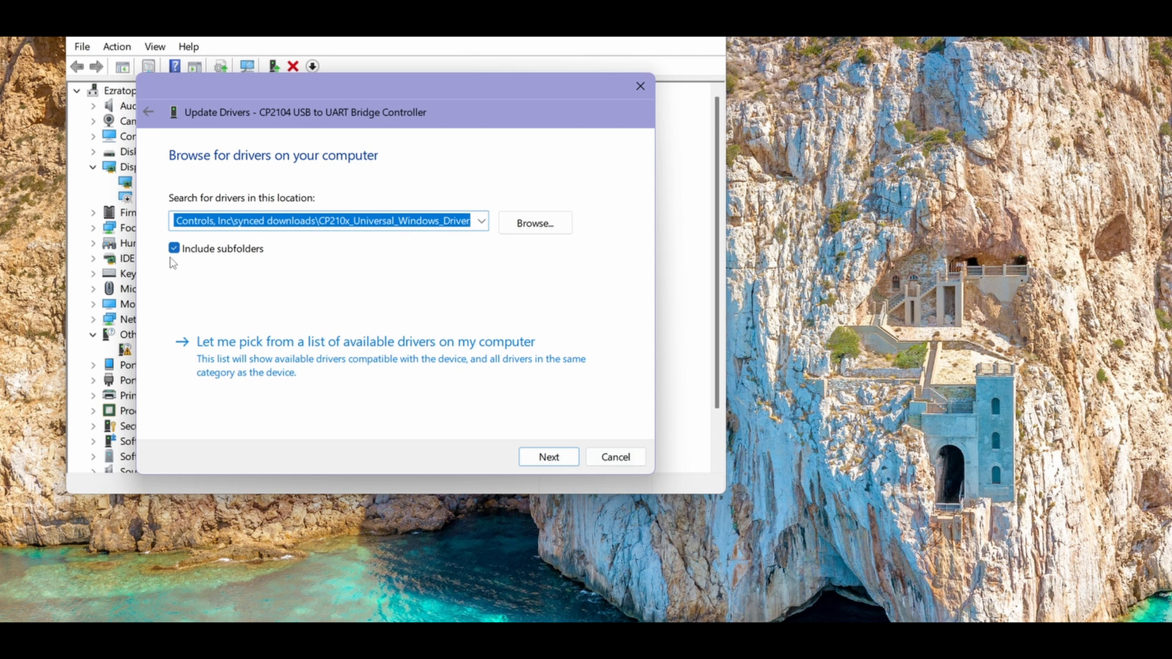
{"action": "left_click", "coordinate": [565, 463]}
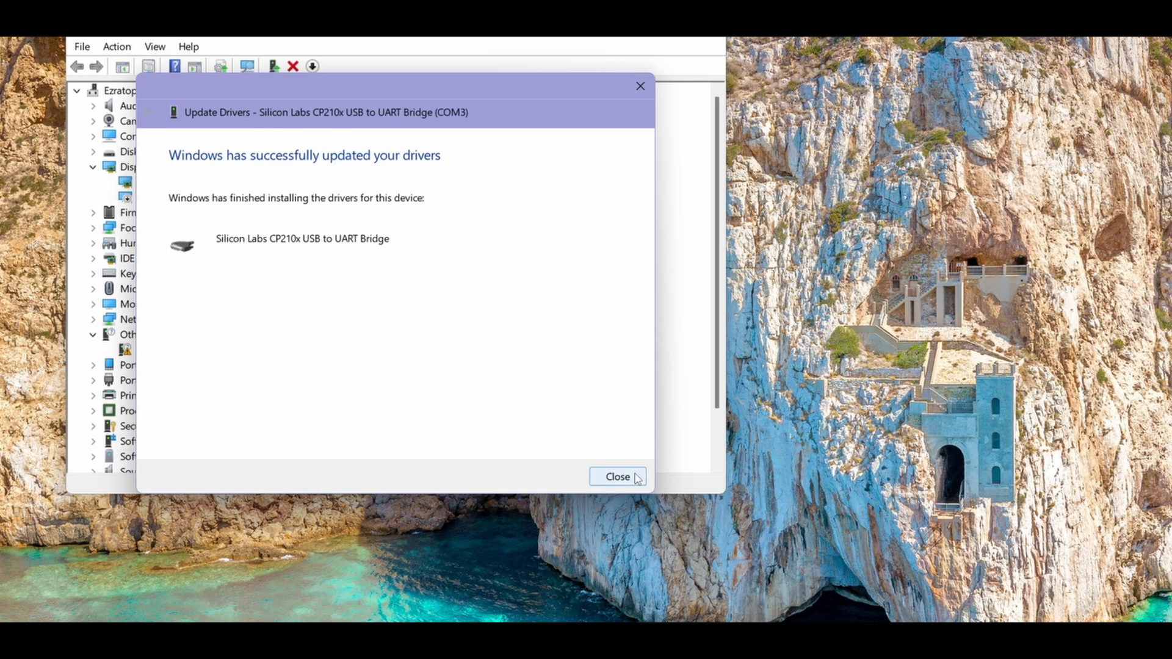
{"action": "left_click", "coordinate": [635, 477]}
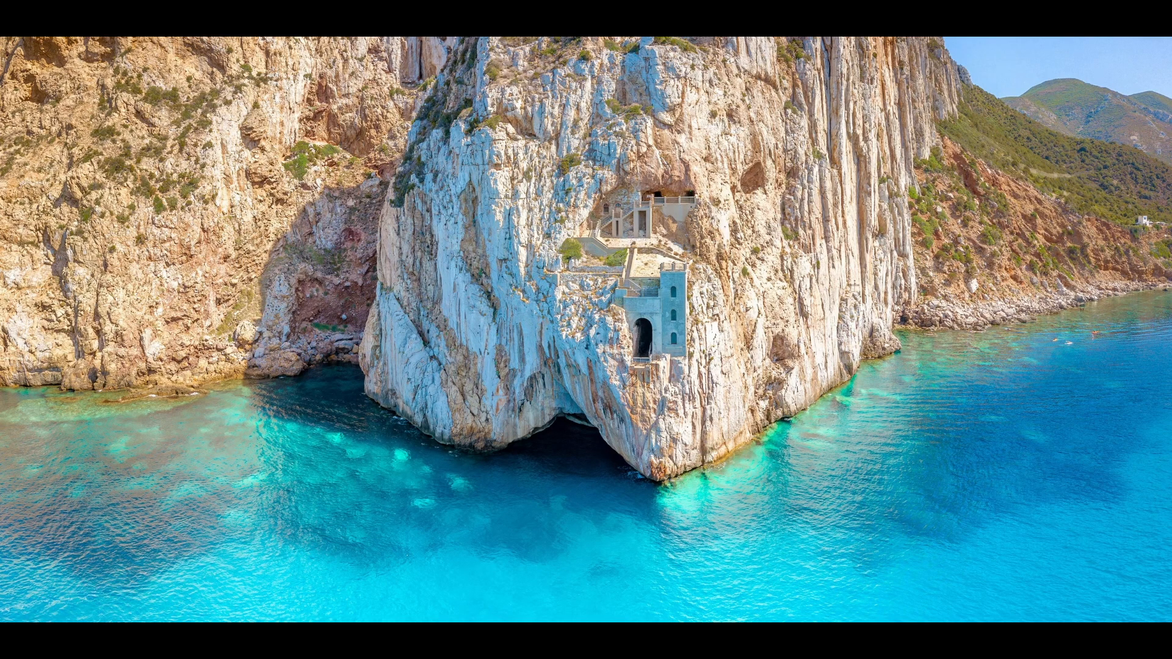
- Open the Windows Start menu over the SiteBox PDF guide
{"action": "key", "text": "super"}
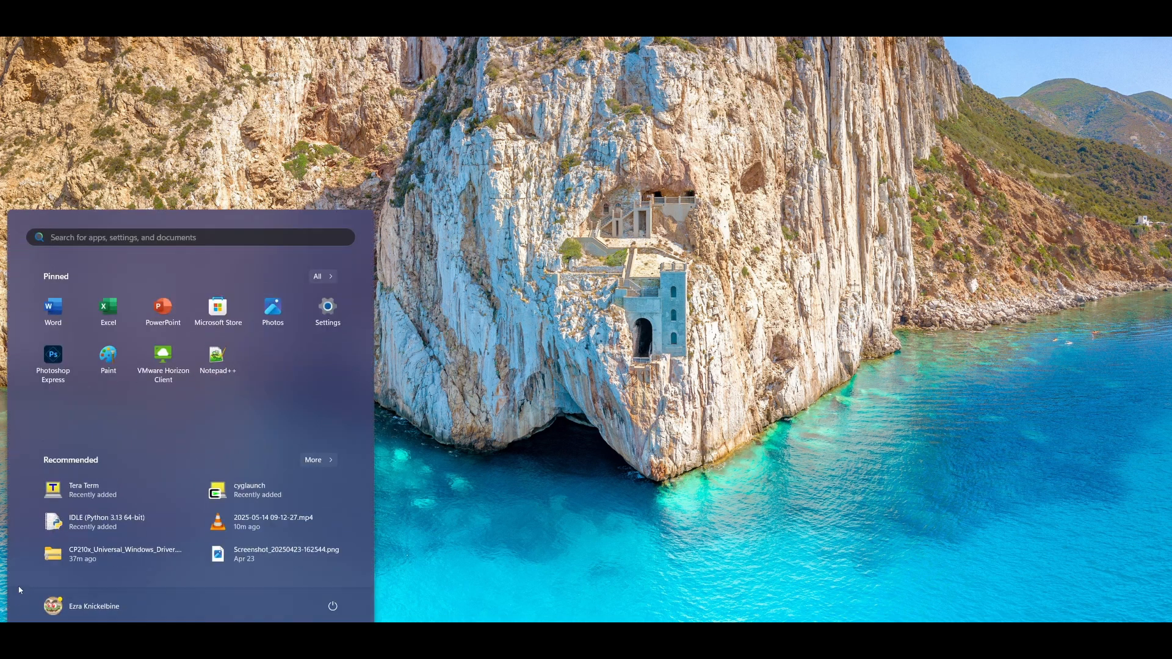
- Launch Tera Term and open a Serial connection on COM3 (Silicon Labs CP210x)
{"action": "left_click", "coordinate": [78, 495]}
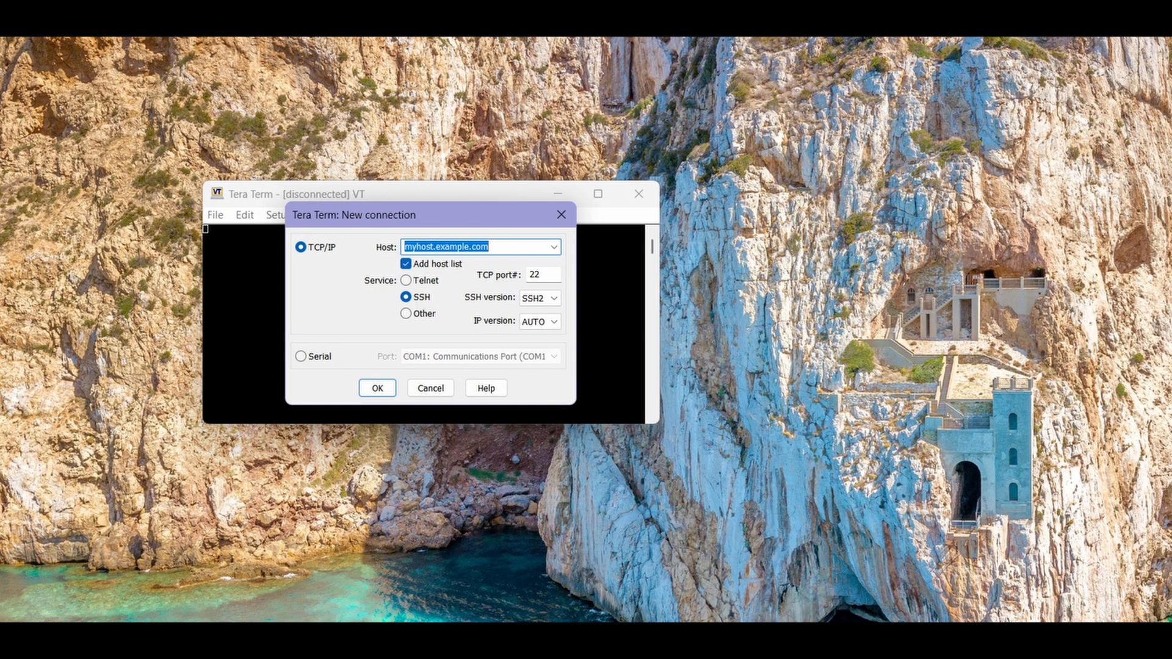
{"action": "left_click", "coordinate": [301, 357]}
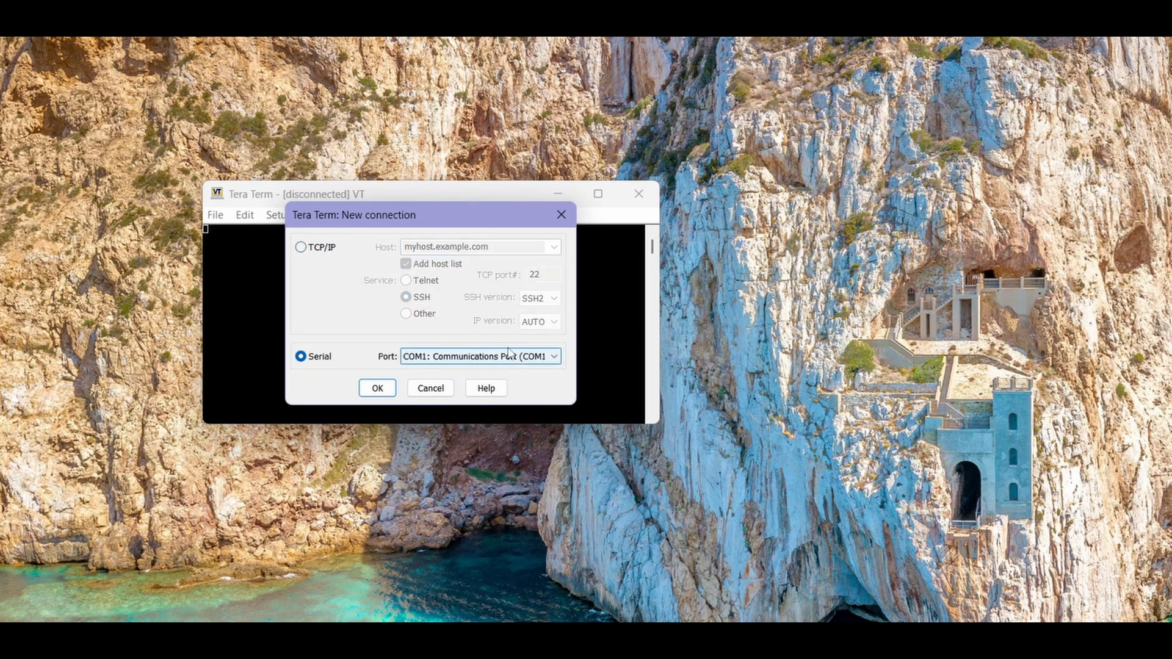
{"action": "left_click", "coordinate": [559, 358]}
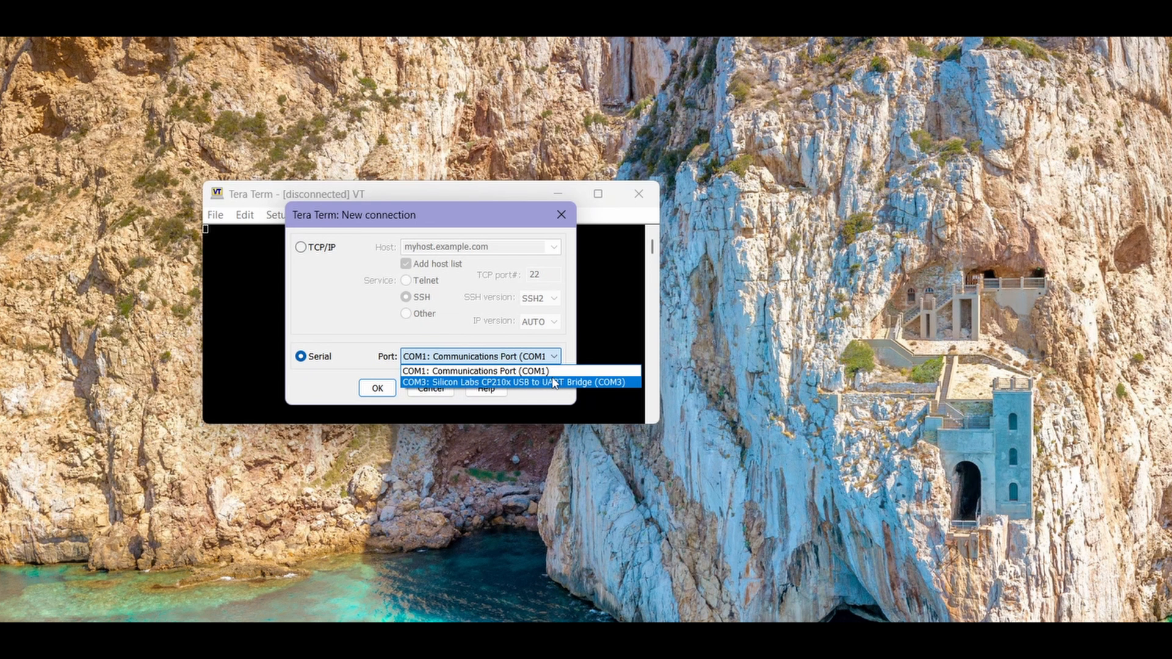
{"action": "left_click", "coordinate": [553, 379]}
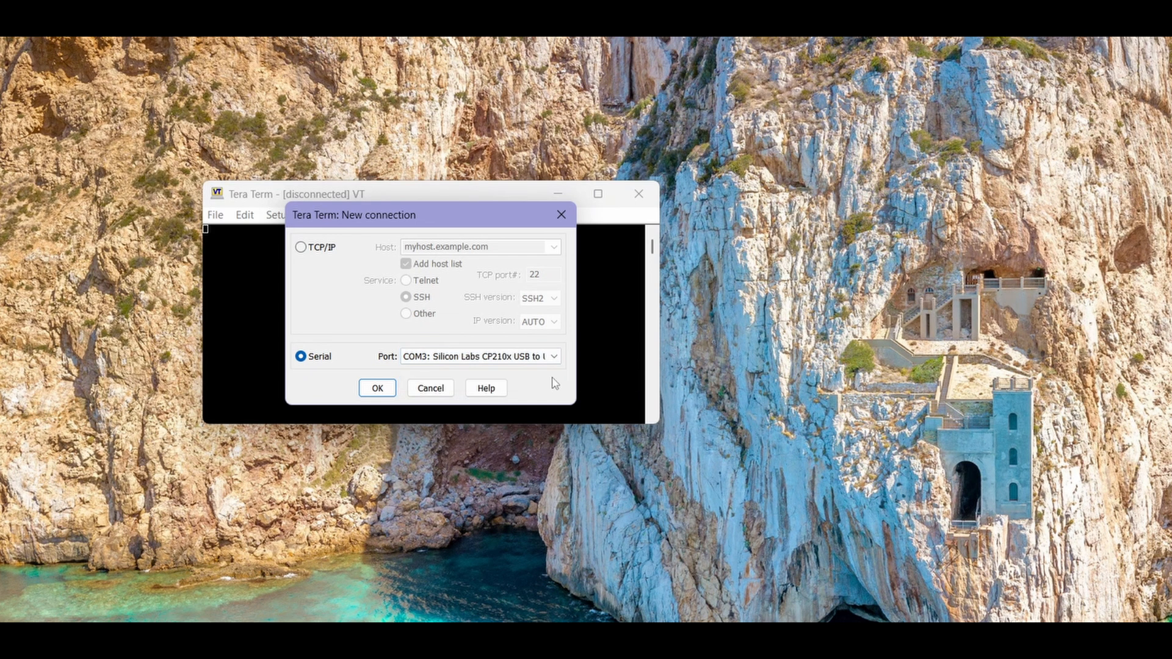
{"action": "left_click", "coordinate": [373, 389]}
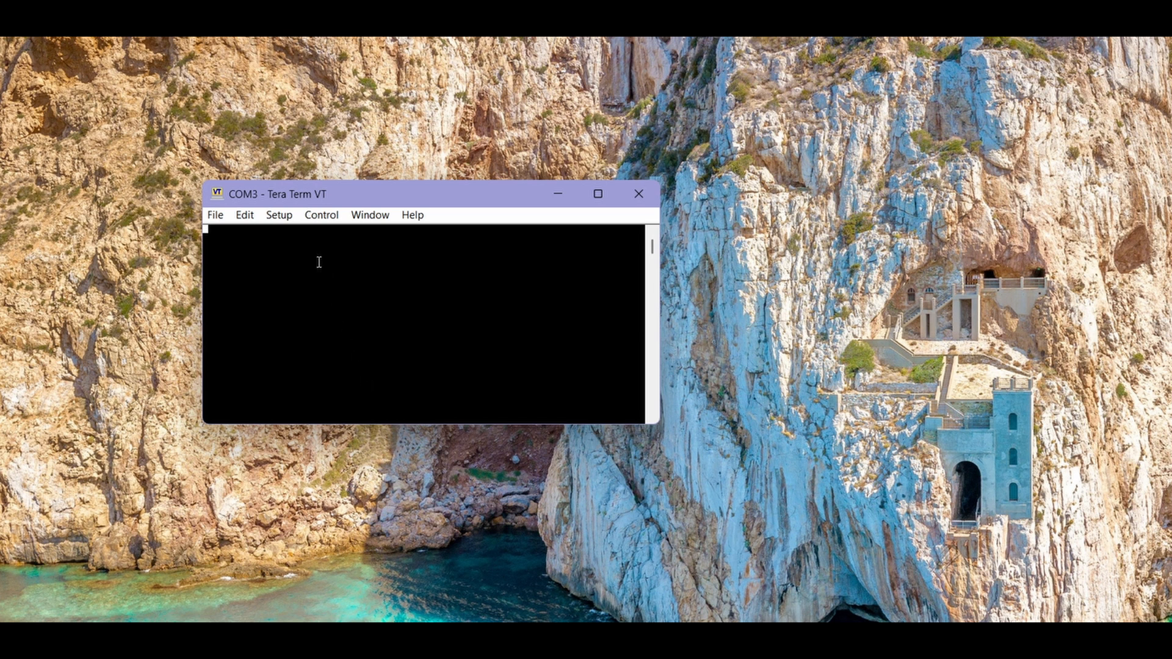
- Change the Tera Term serial port speed to 115200 in Setup > Serial port and apply it
{"action": "left_click", "coordinate": [280, 216]}
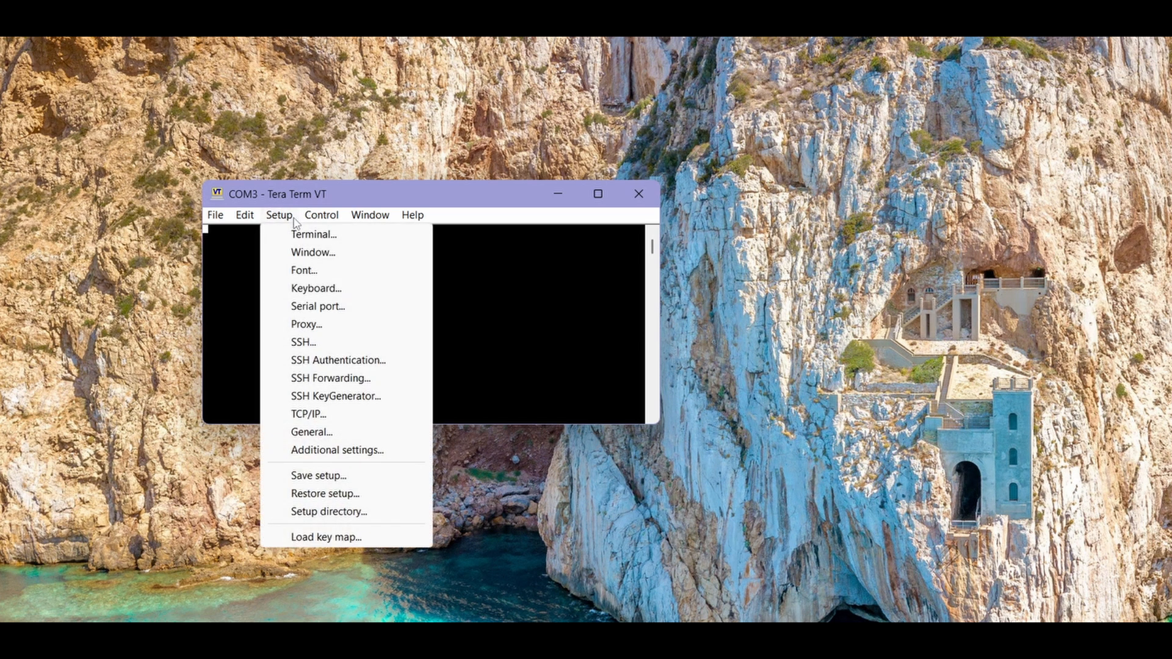
{"action": "left_click", "coordinate": [299, 311]}
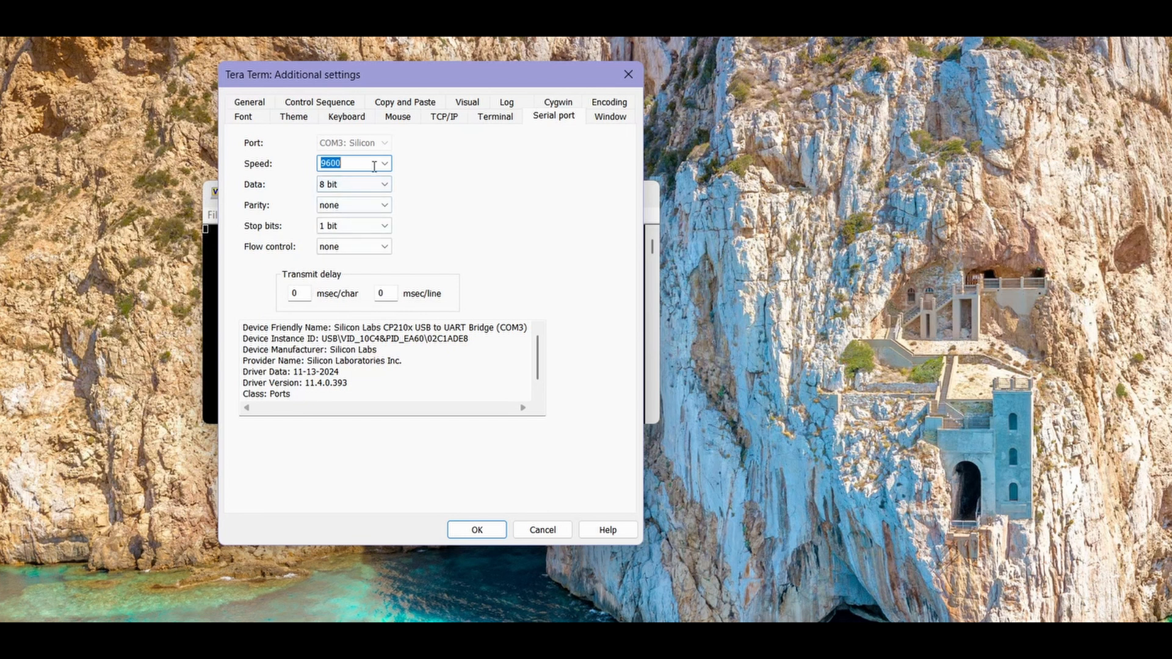
{"action": "left_click", "coordinate": [382, 168]}
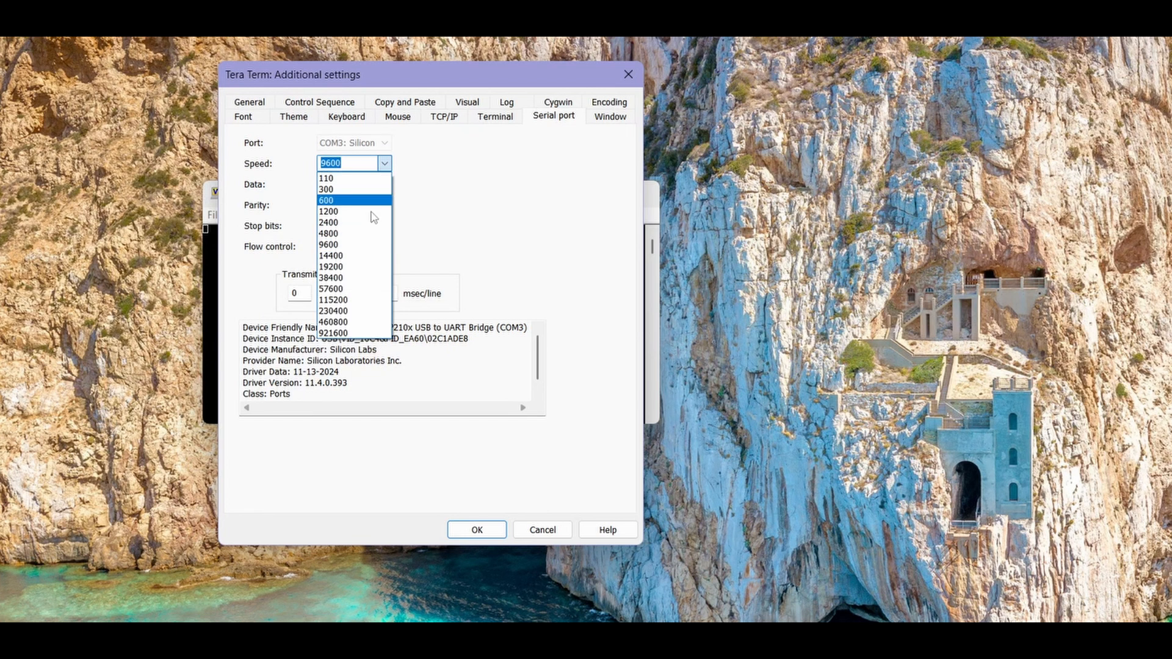
{"action": "left_click", "coordinate": [335, 300]}
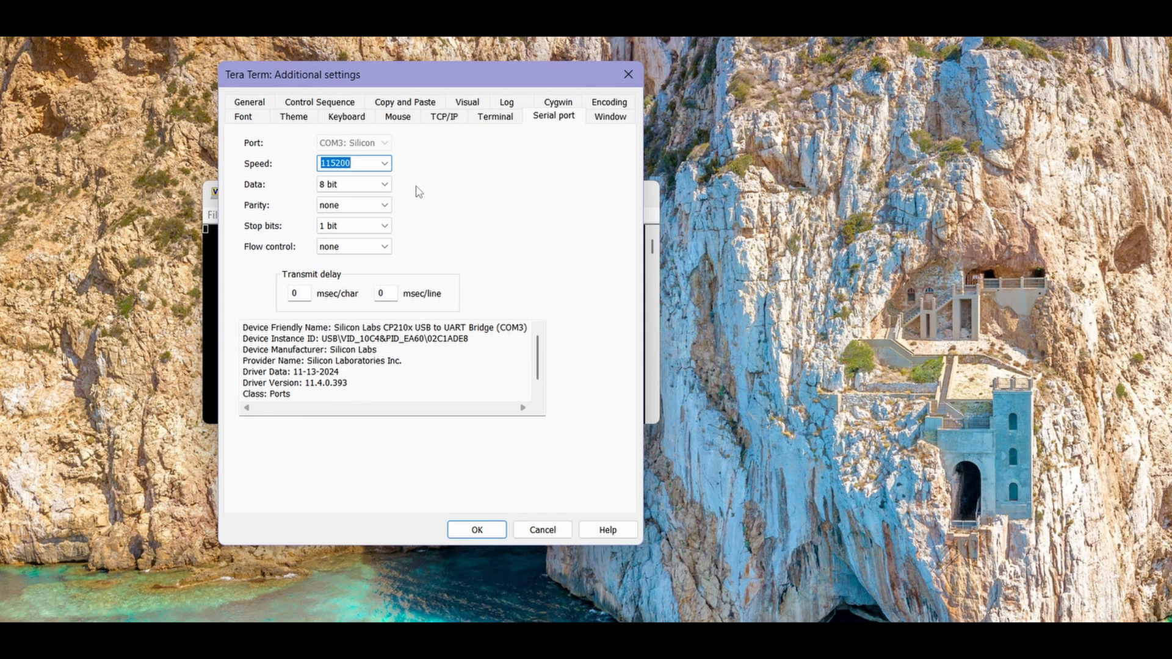
{"action": "left_click", "coordinate": [477, 530]}
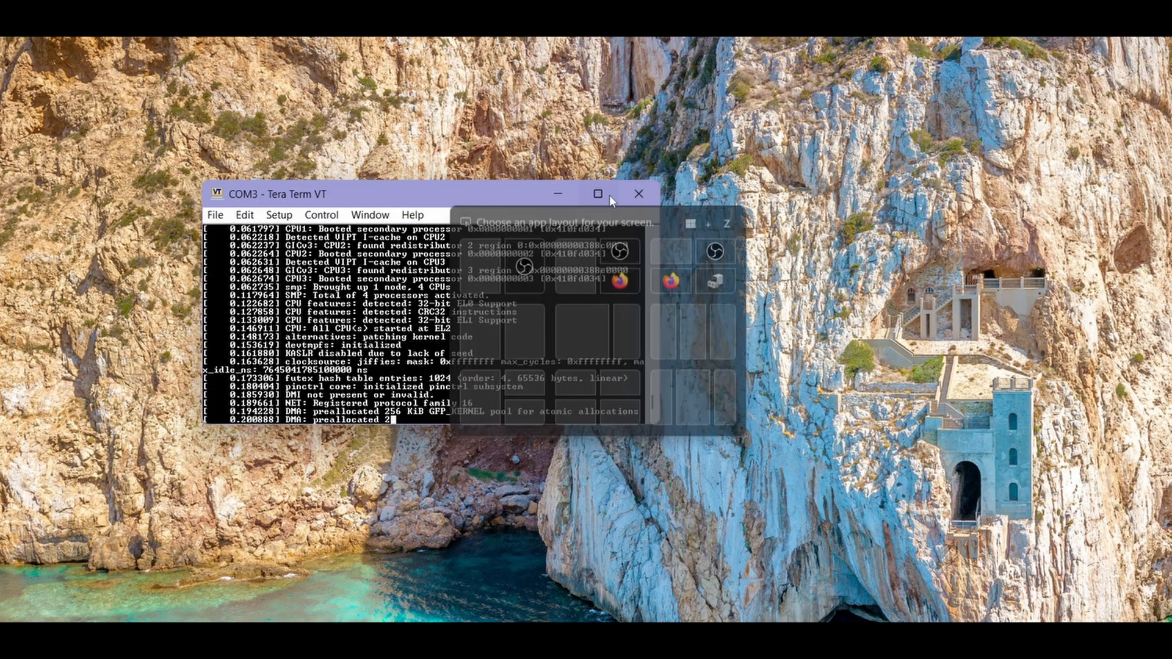
- Maximize the Tera Term window while the IOT-GATE-iMX8 boot log streams
{"action": "left_click", "coordinate": [609, 194]}
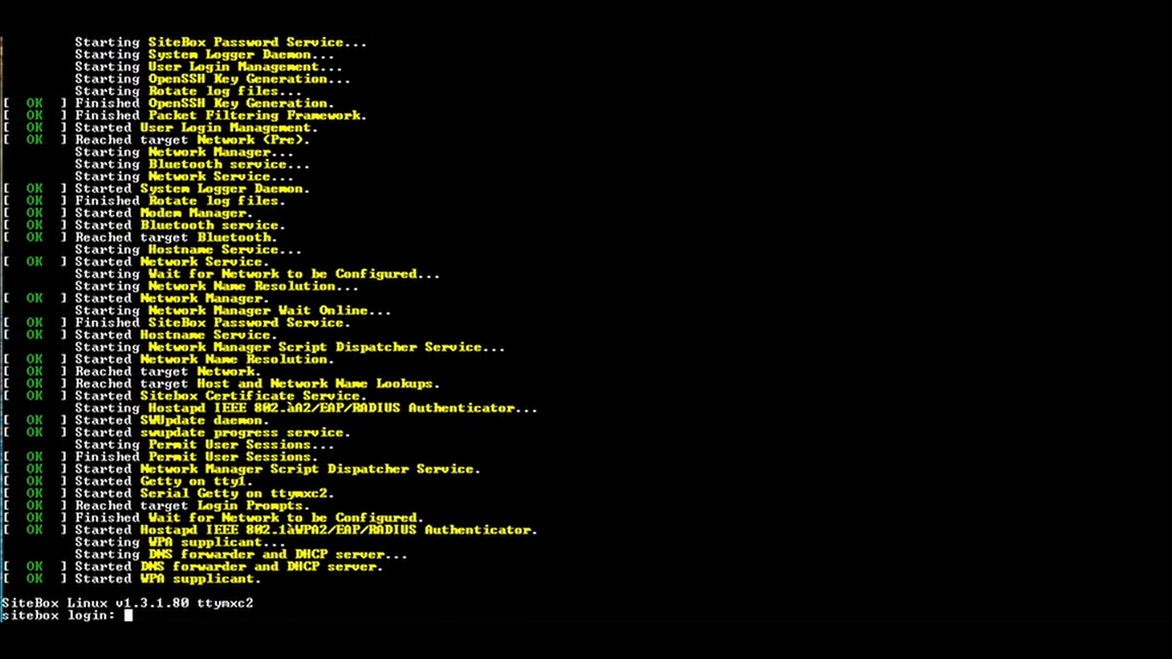
- Log in to the SiteBox console with the 'setup' login and its password
{"action": "type", "text": "setup"}
{"action": "key", "text": "Return"}
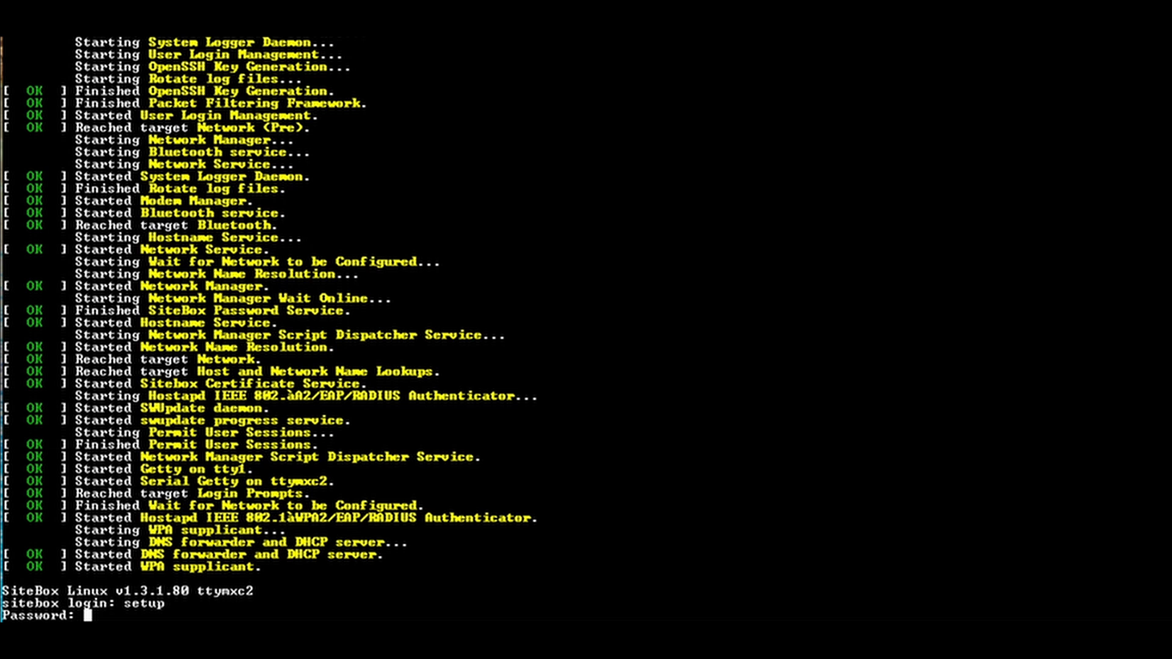
{"action": "key", "text": "Return"}
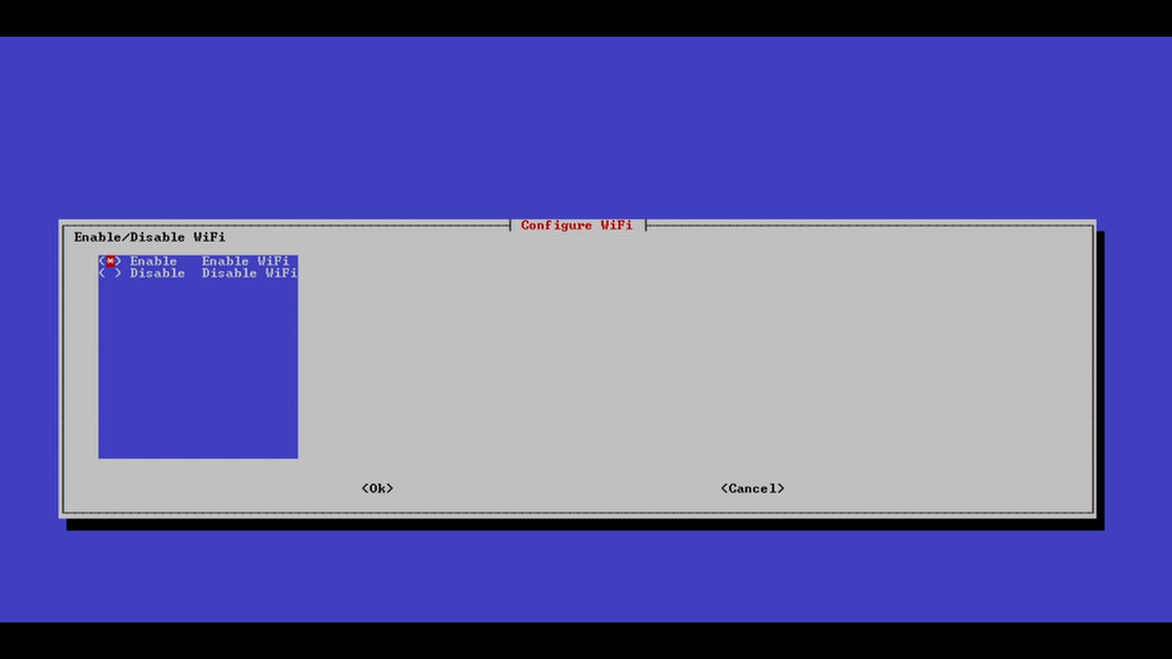
- Keep the Enable option selected in the Configure WiFi dialog
{"action": "key", "text": "Down"}
{"action": "key", "text": "space"}
{"action": "key", "text": "Up"}
{"action": "key", "text": "space"}
{"action": "key", "text": "Down"}
{"action": "key", "text": "space"}
{"action": "key", "text": "Up"}
{"action": "key", "text": "space"}
{"action": "key", "text": "Down"}
{"action": "key", "text": "space"}
{"action": "key", "text": "Up"}
{"action": "key", "text": "space"}
{"action": "key", "text": "Down"}
{"action": "key", "text": "Up"}
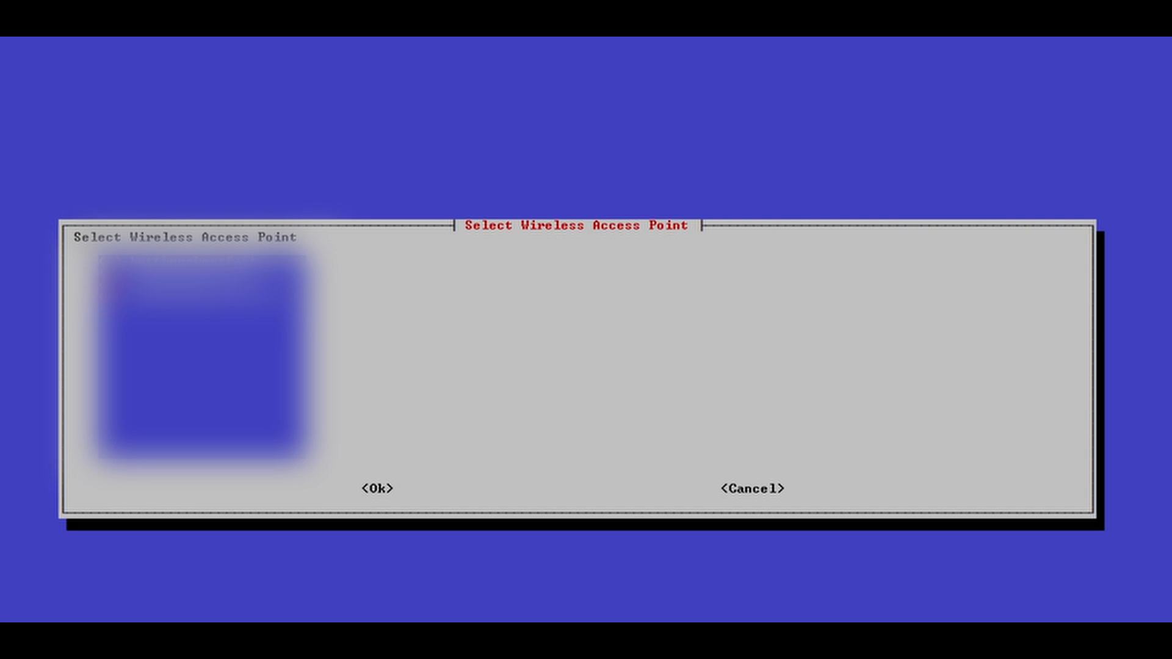
- Confirm the chosen wireless access point and type the WiFi password
{"action": "key", "text": "Return"}
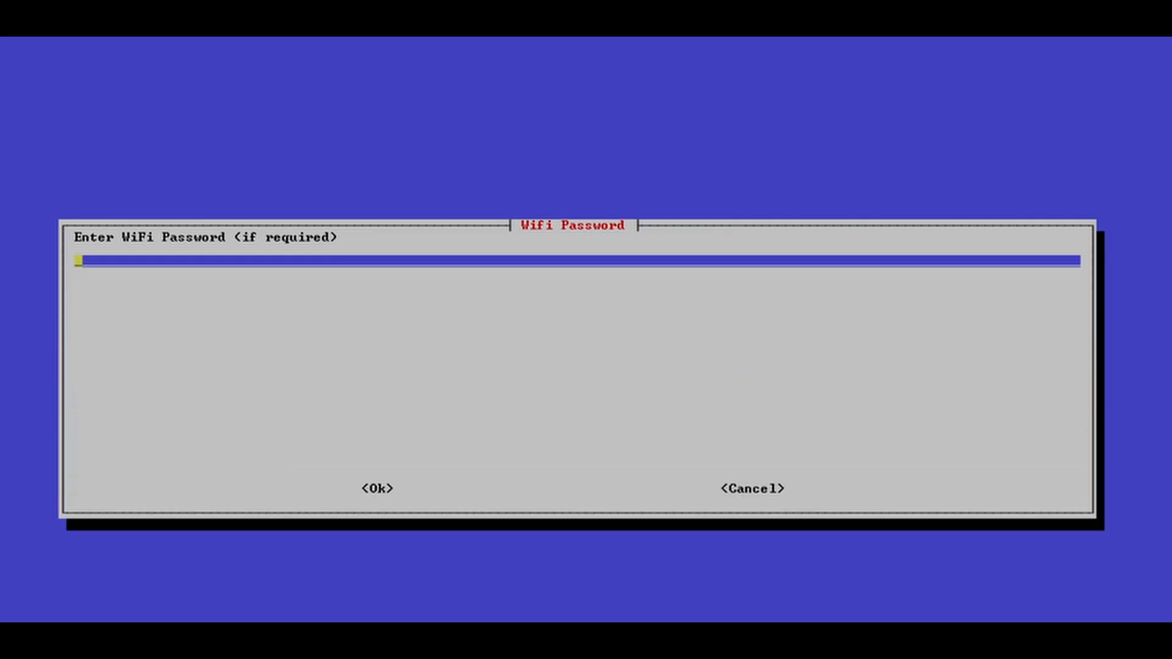
{"action": "type", "text": "**"}
{"action": "type", "text": "***************************"}
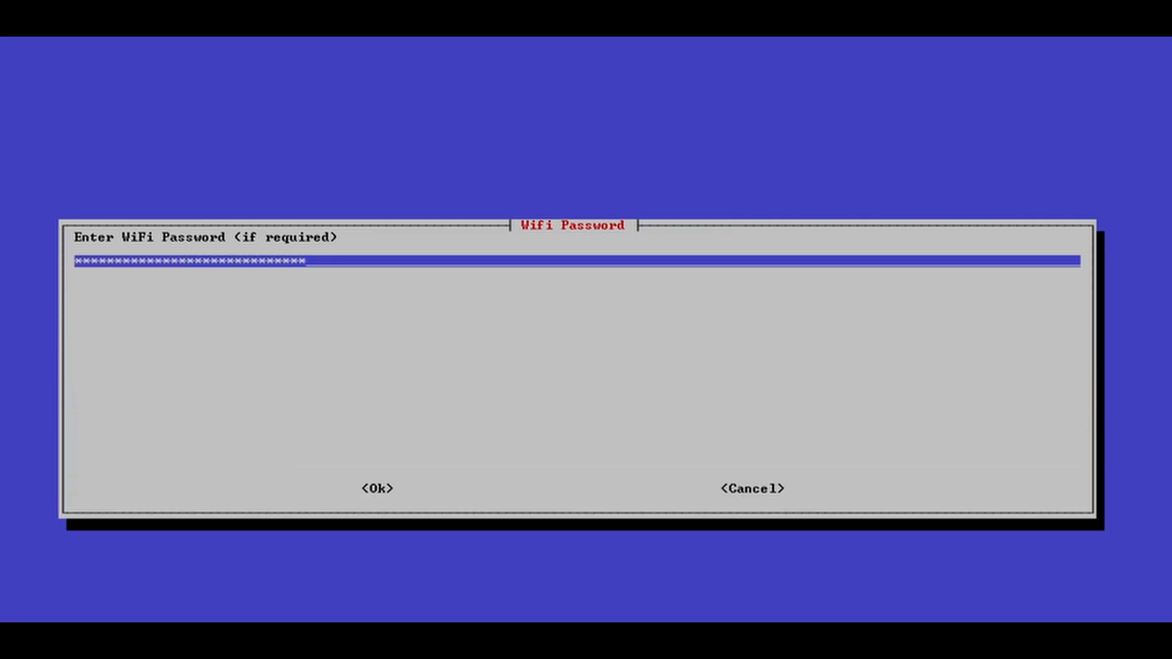
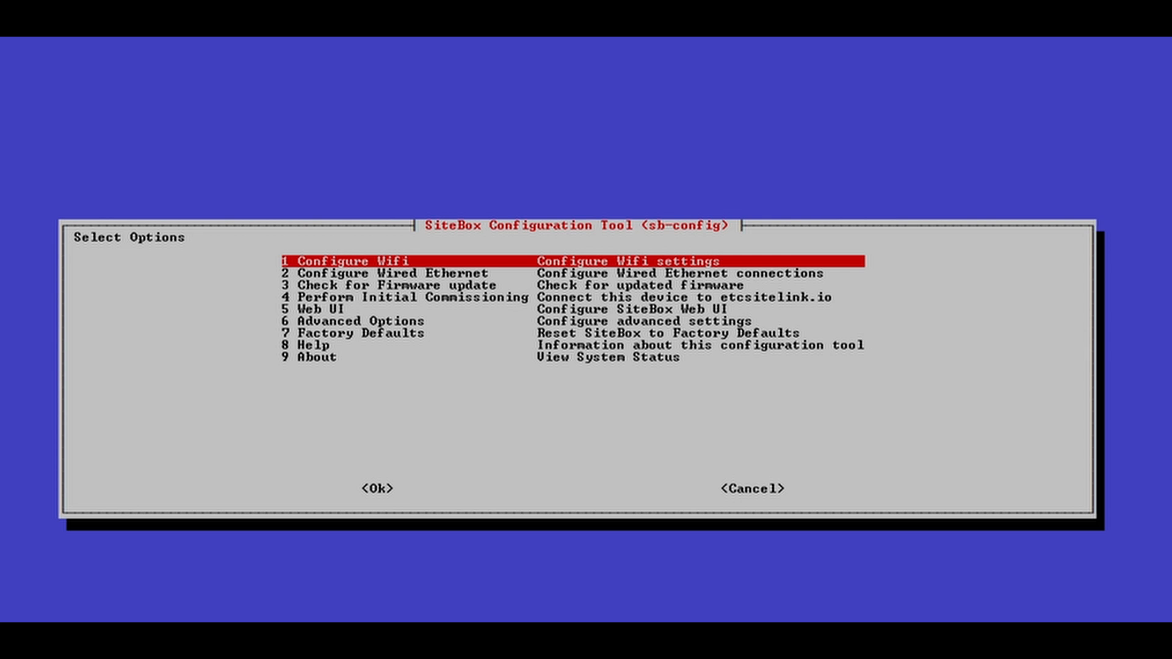
- Open the IP configuration for the ETH2 (Control) port under Configure Wired Ethernet
{"action": "key", "text": "Down"}
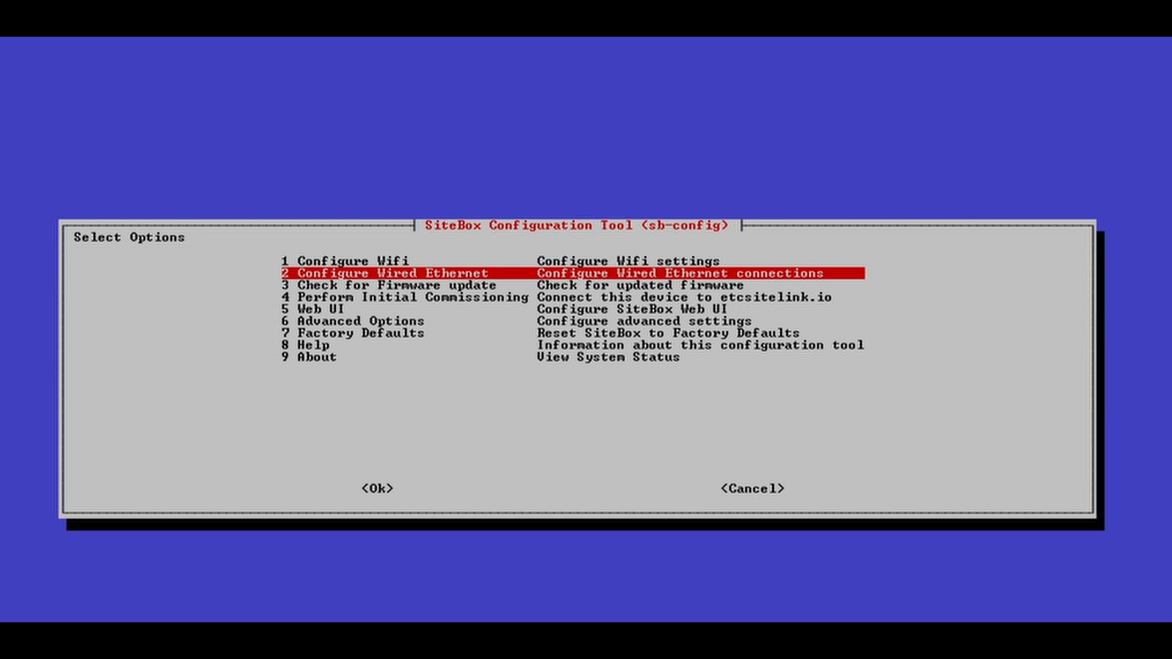
{"action": "key", "text": "Return"}
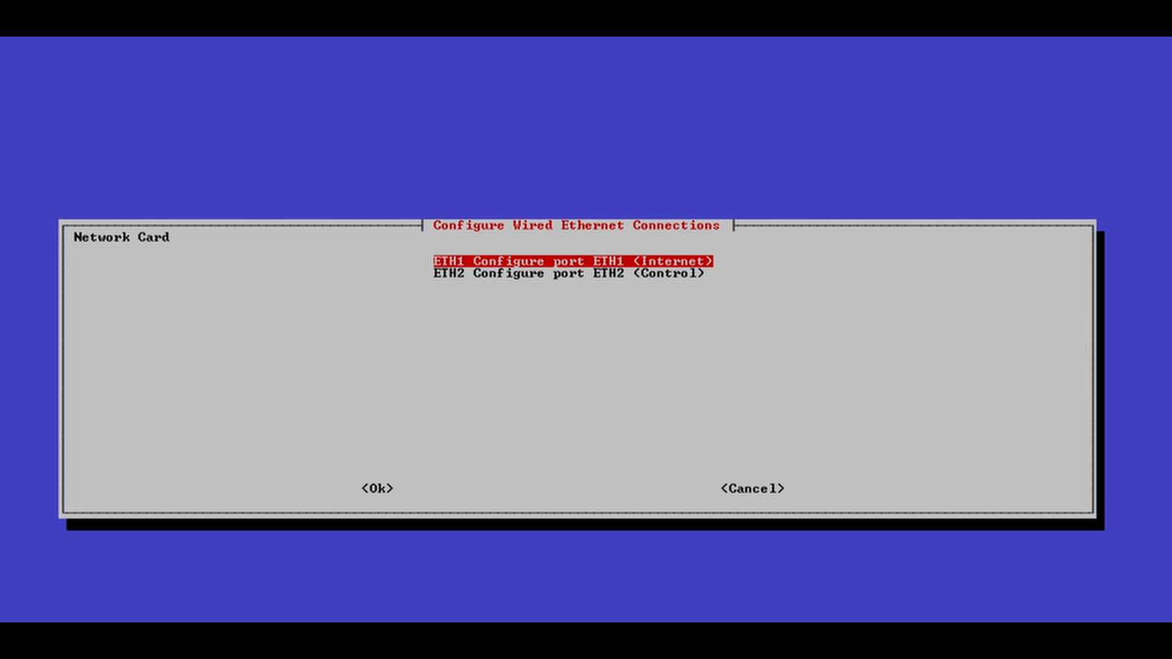
{"action": "key", "text": "Down"}
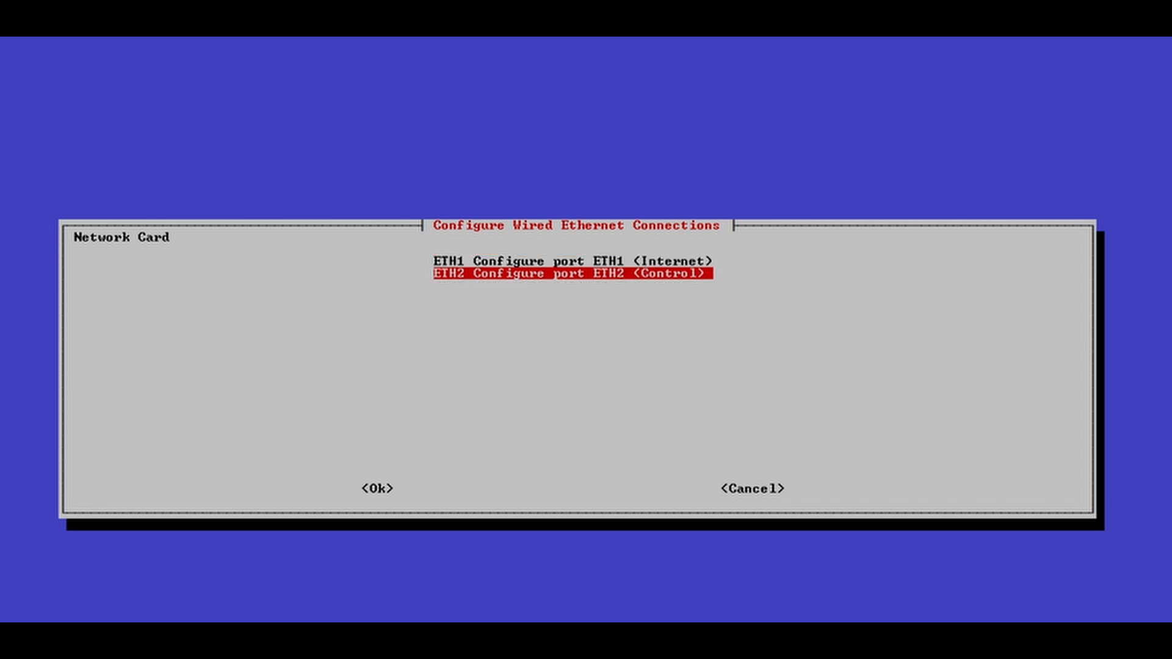
{"action": "key", "text": "Return"}
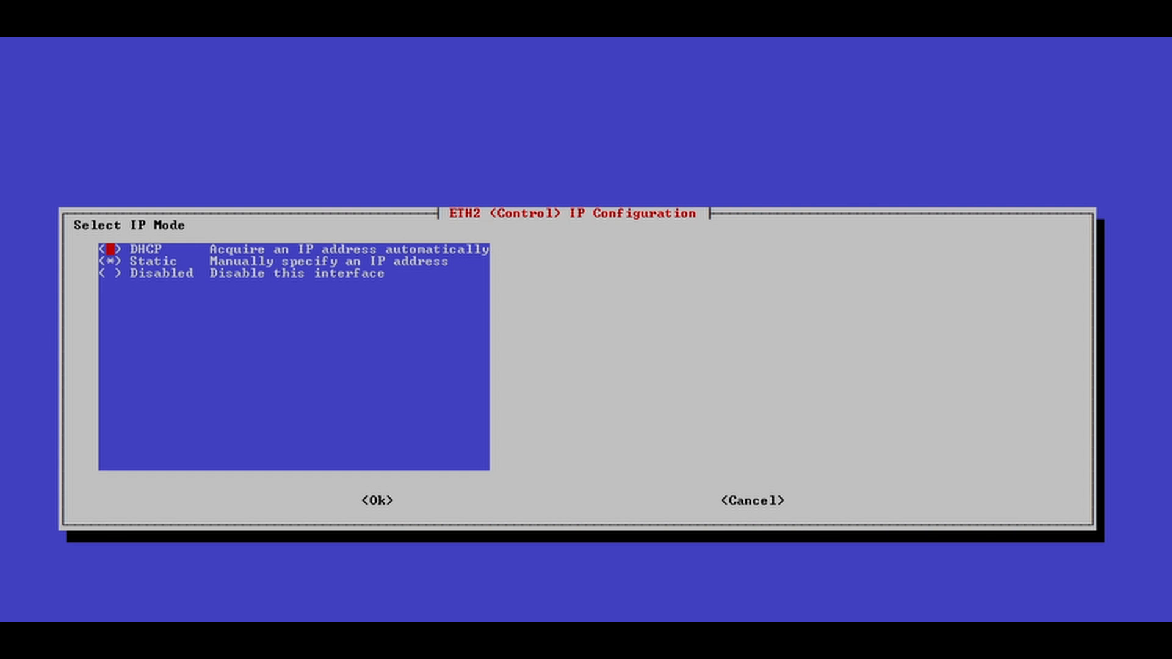
- Give ETH2 the static address 10.101.55.60/16, leaving gateway and DNS blank
{"action": "key", "text": "Down"}
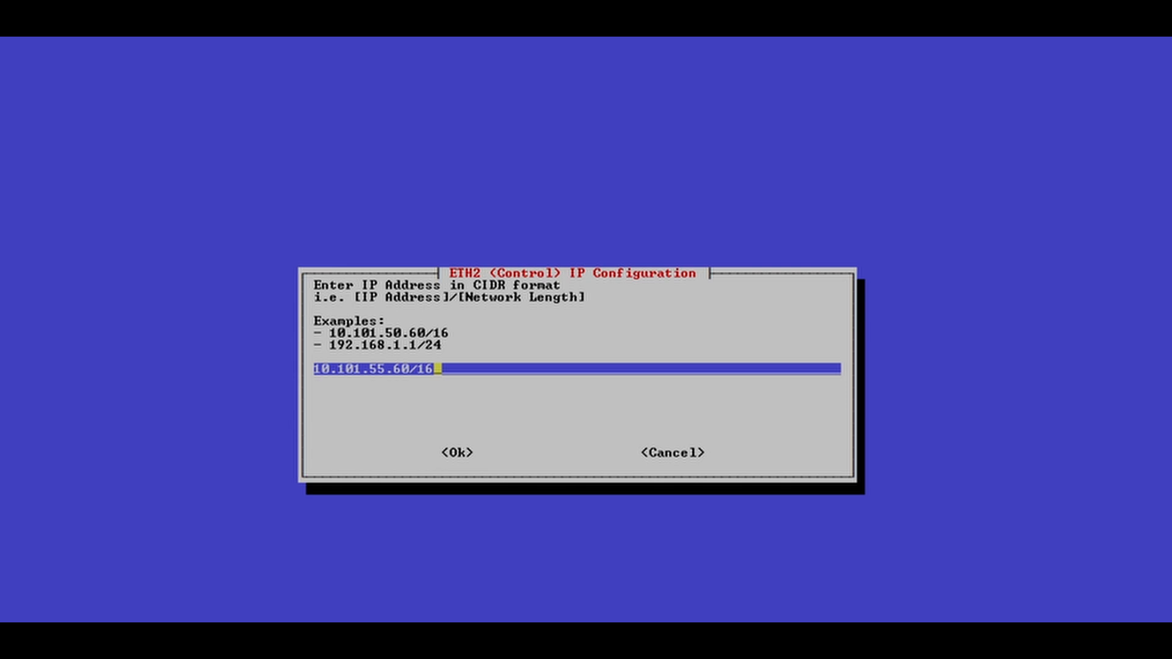
{"action": "key", "text": "Return"}
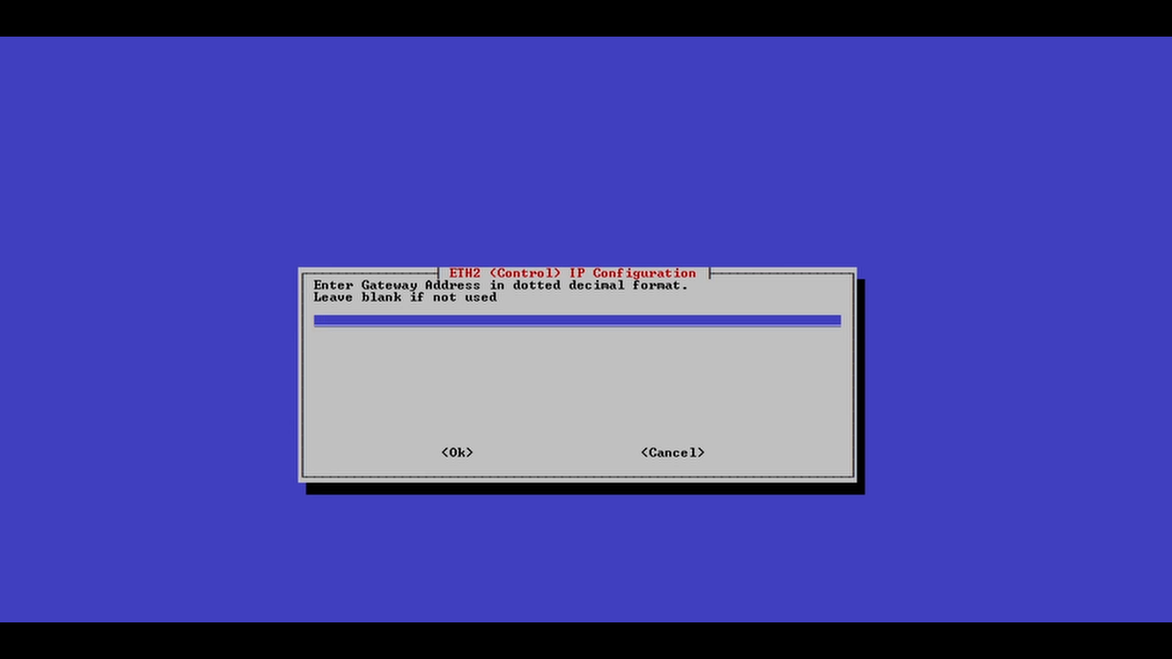
{"action": "key", "text": "Return"}
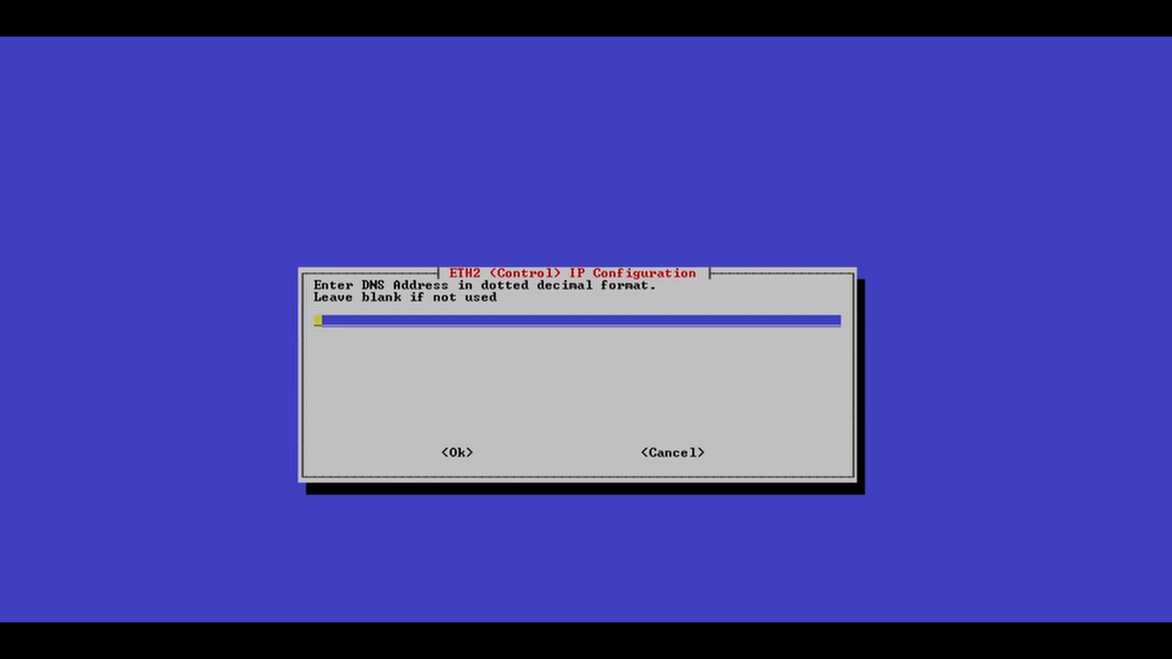
{"action": "key", "text": "Return"}
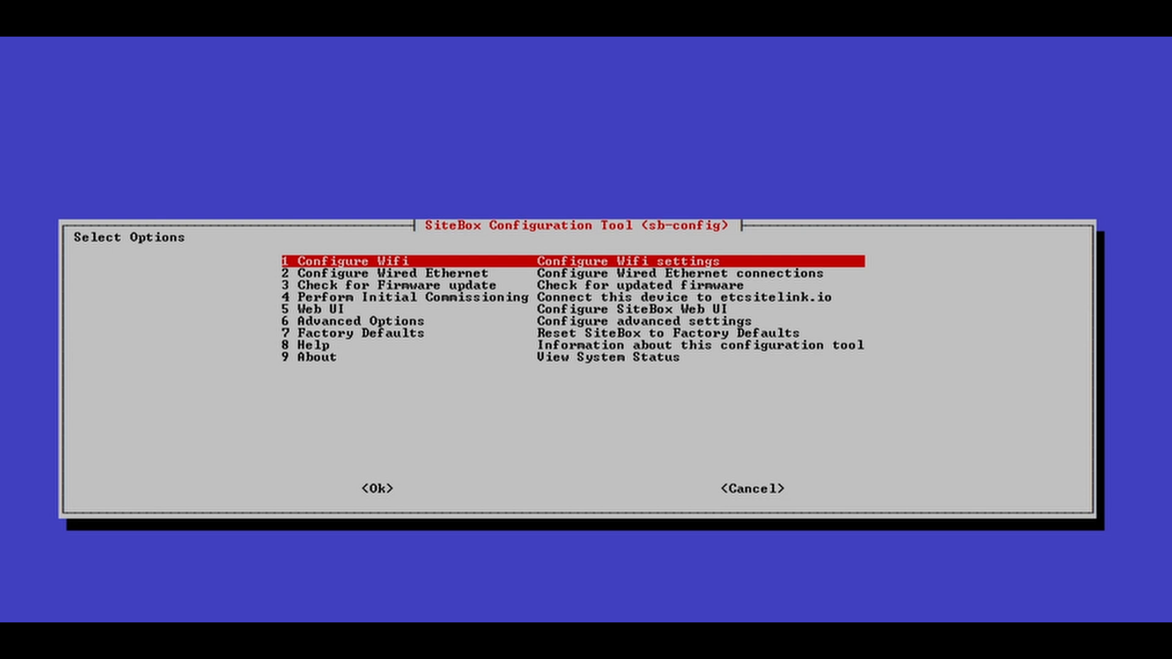
- Run 4 Perform Initial Commissioning to get the etcsitelink.io provisioning access token
{"action": "key", "text": "Down"}
{"action": "key", "text": "Down"}
{"action": "key", "text": "Down"}
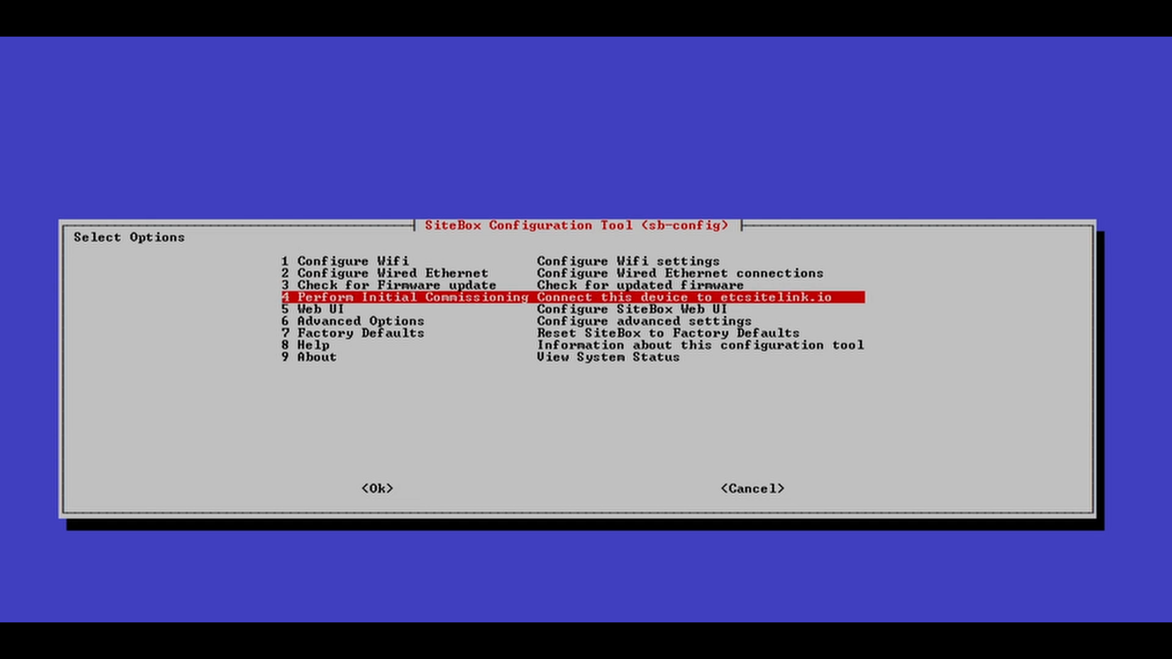
{"action": "key", "text": "Return"}
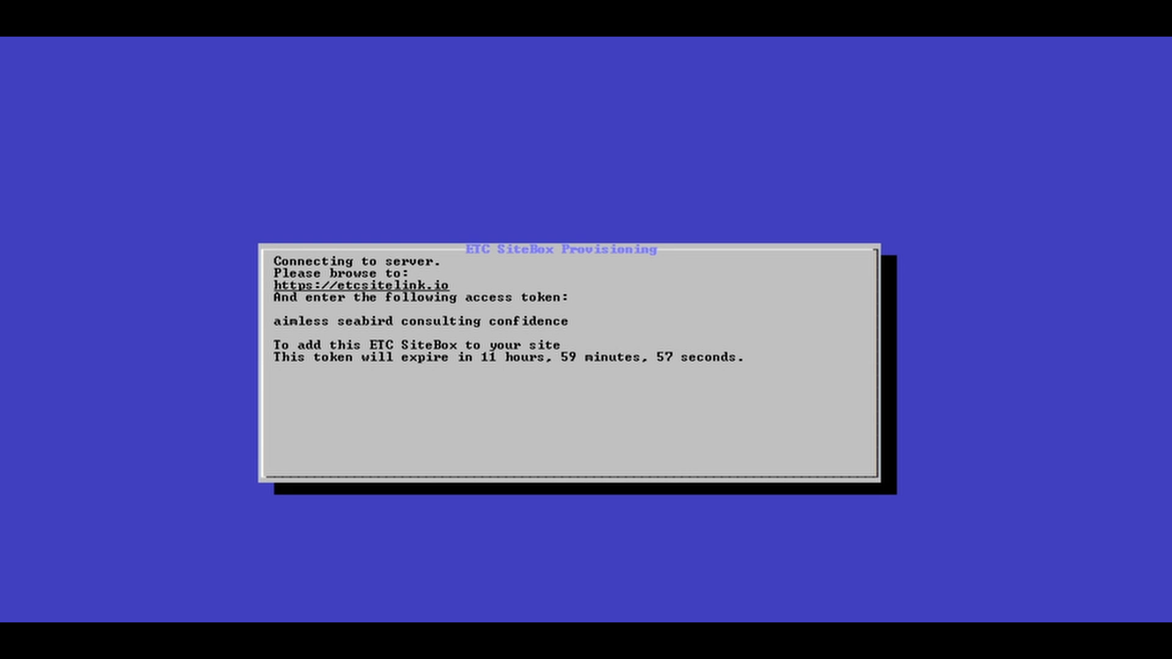
{"action": "left_click_drag", "start_coordinate": [563, 322], "coordinate": [275, 320]}
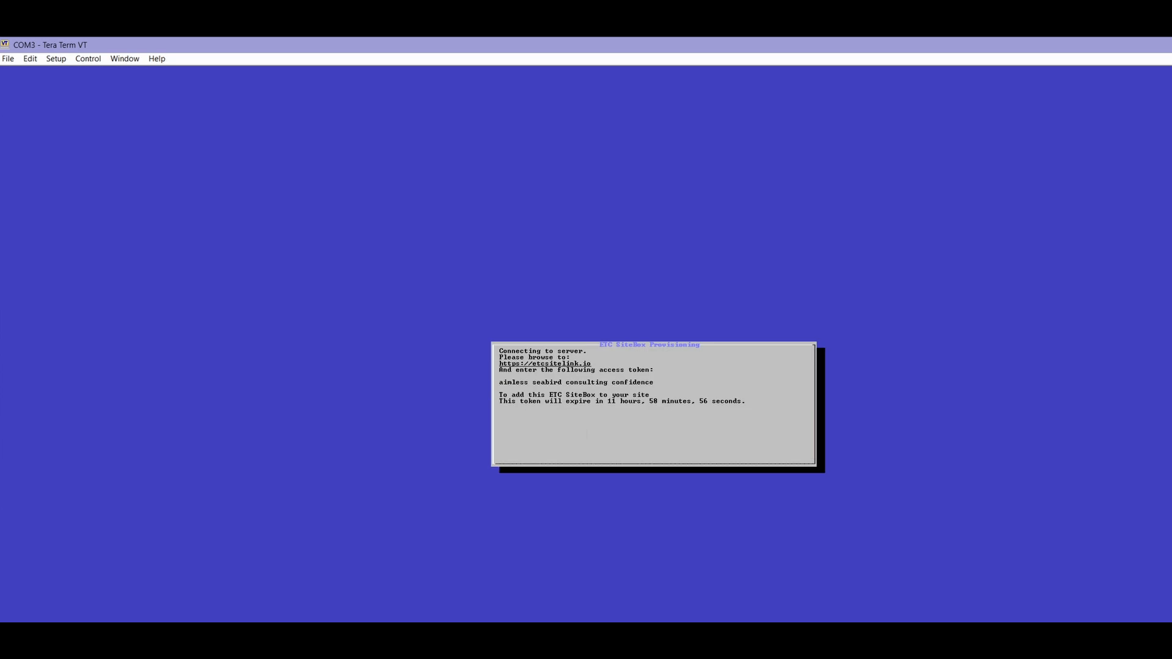
- Select the access token line and copy it with Edit > Copy
{"action": "left_click_drag", "start_coordinate": [653, 382], "coordinate": [495, 382]}
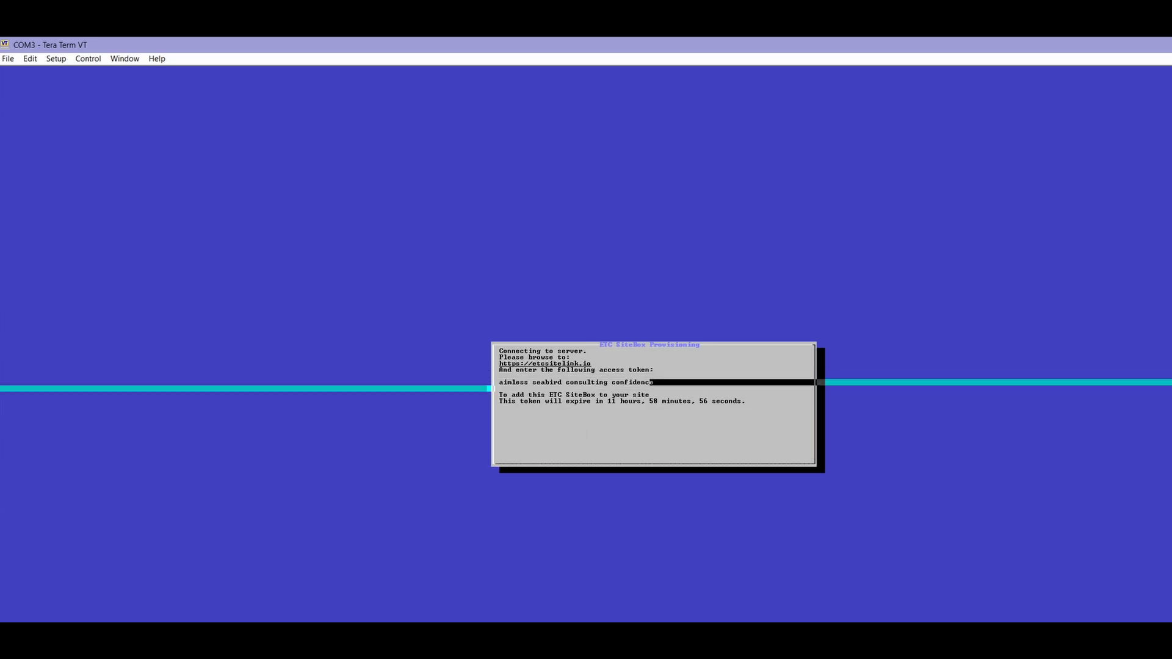
{"action": "left_click", "coordinate": [30, 59]}
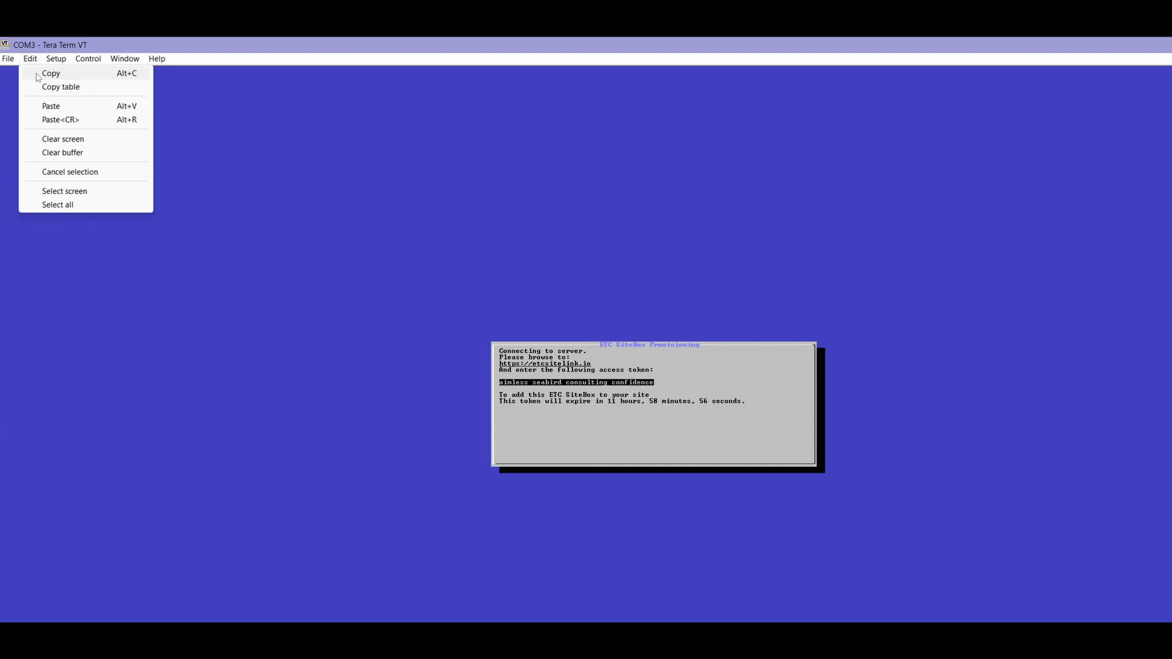
{"action": "left_click", "coordinate": [127, 75]}
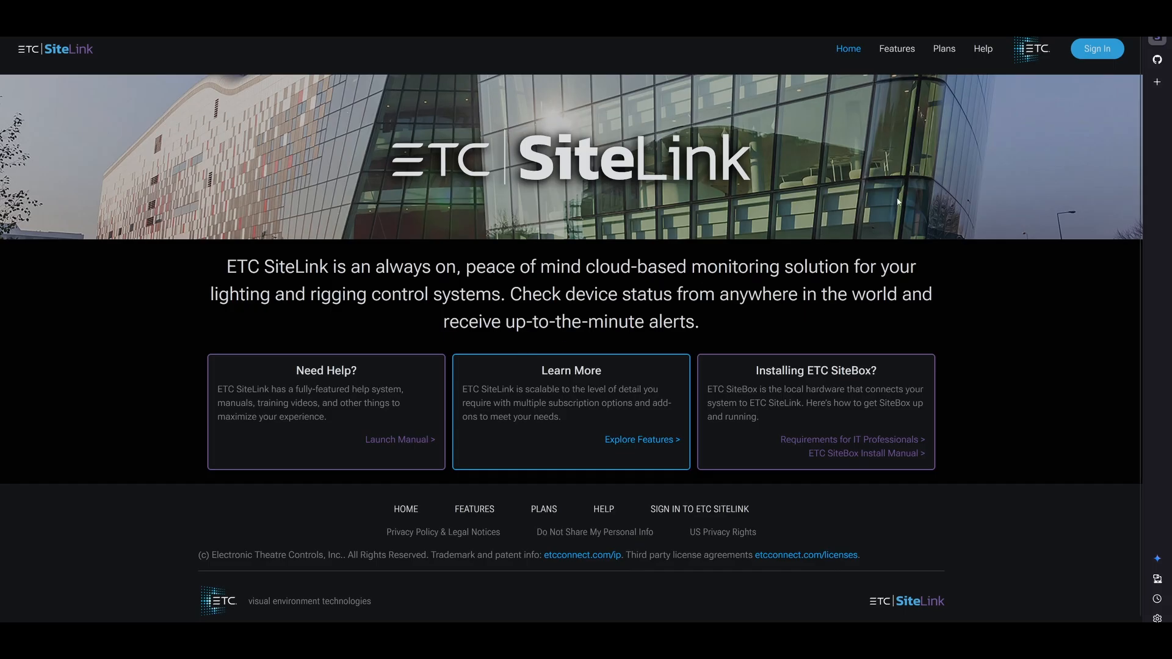
- Sign in to ETC SiteLink and go to SiteBox Provisioning for ETC Inc Technical Services
{"action": "left_click", "coordinate": [1096, 48]}
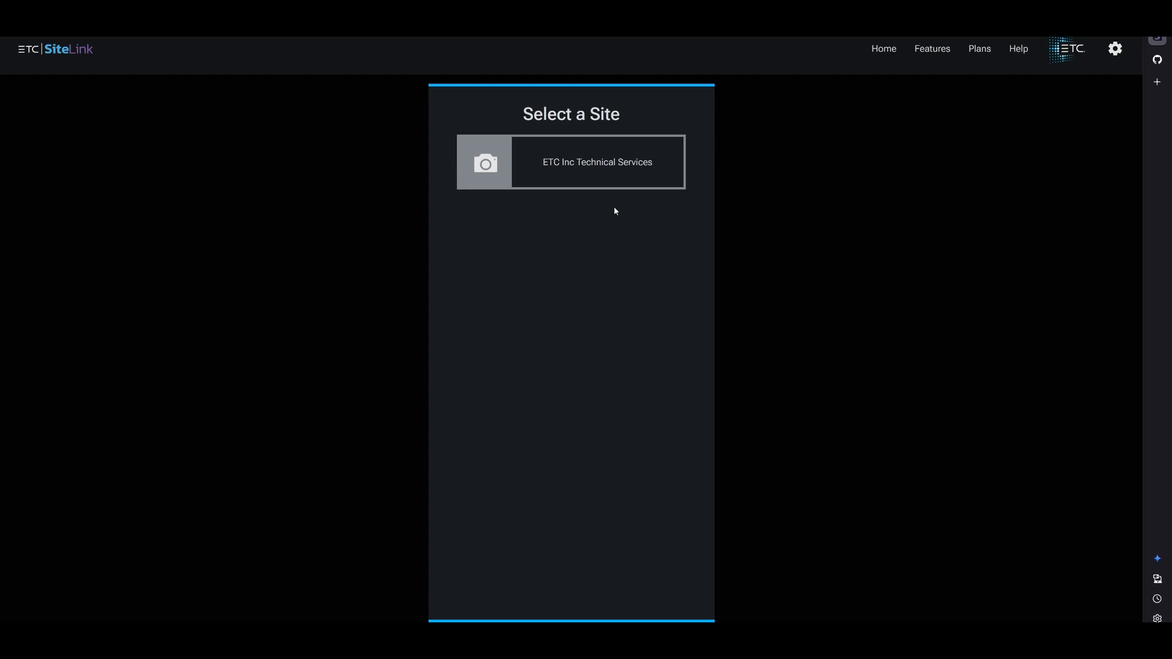
{"action": "left_click", "coordinate": [593, 177]}
{"action": "left_click", "coordinate": [583, 163]}
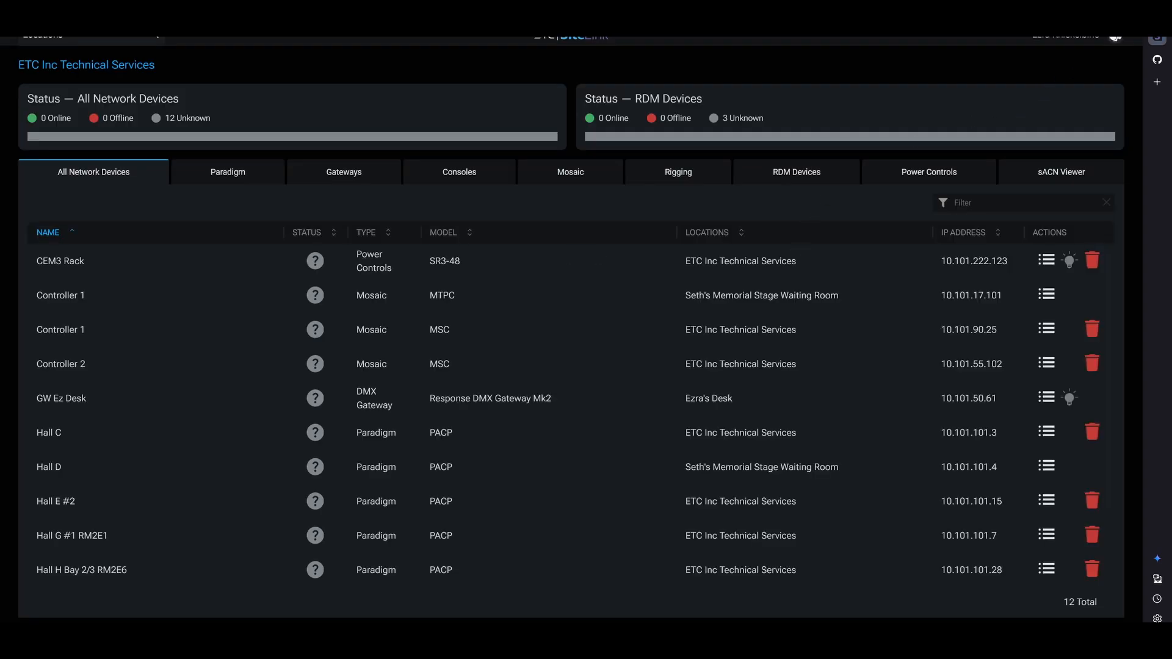
{"action": "left_click", "coordinate": [1114, 37]}
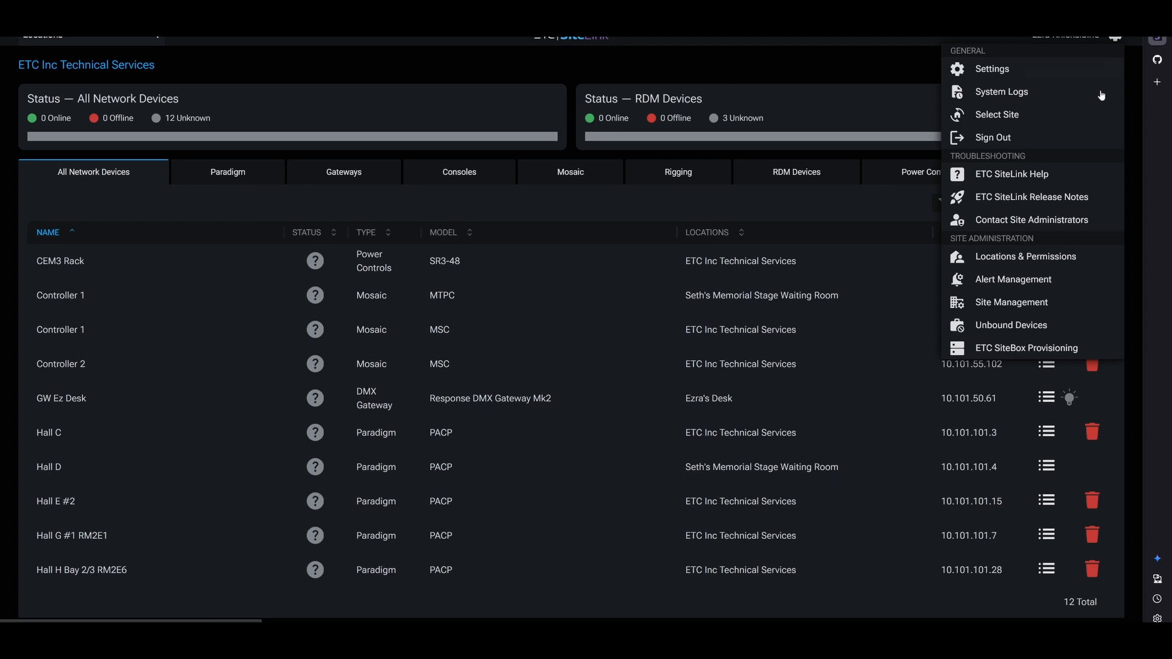
{"action": "left_click", "coordinate": [1052, 349]}
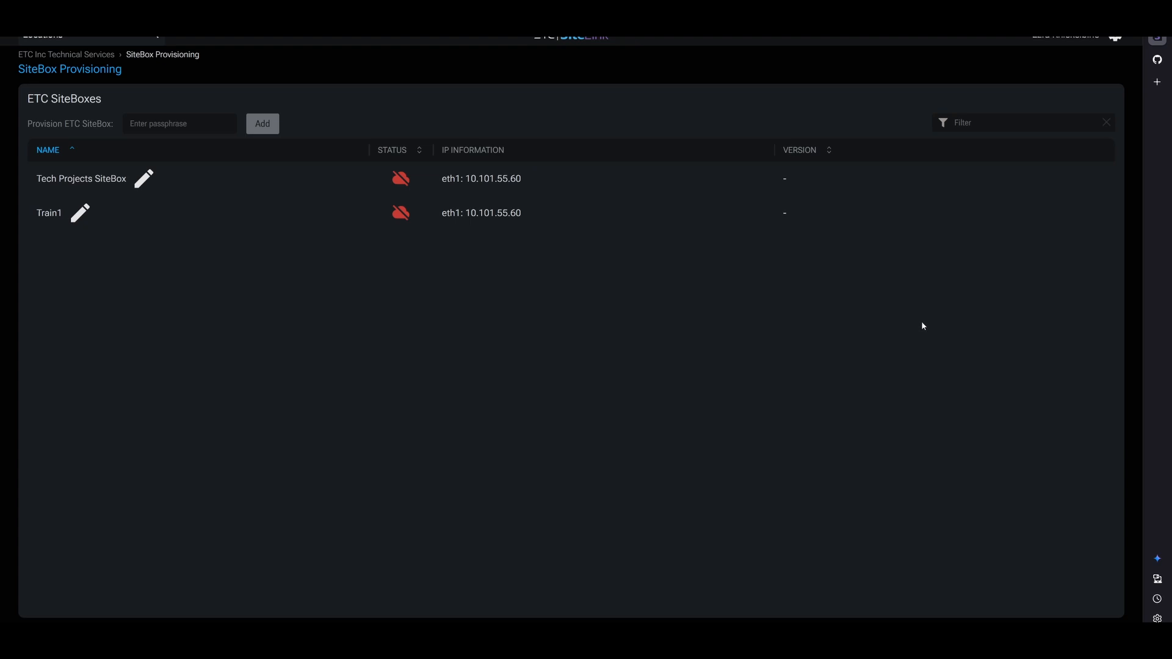
- Add the SiteBox named SiteBox3 with the pasted access token, then return to Tera Term
{"action": "left_click", "coordinate": [196, 126]}
{"action": "key", "text": "ctrl+v"}
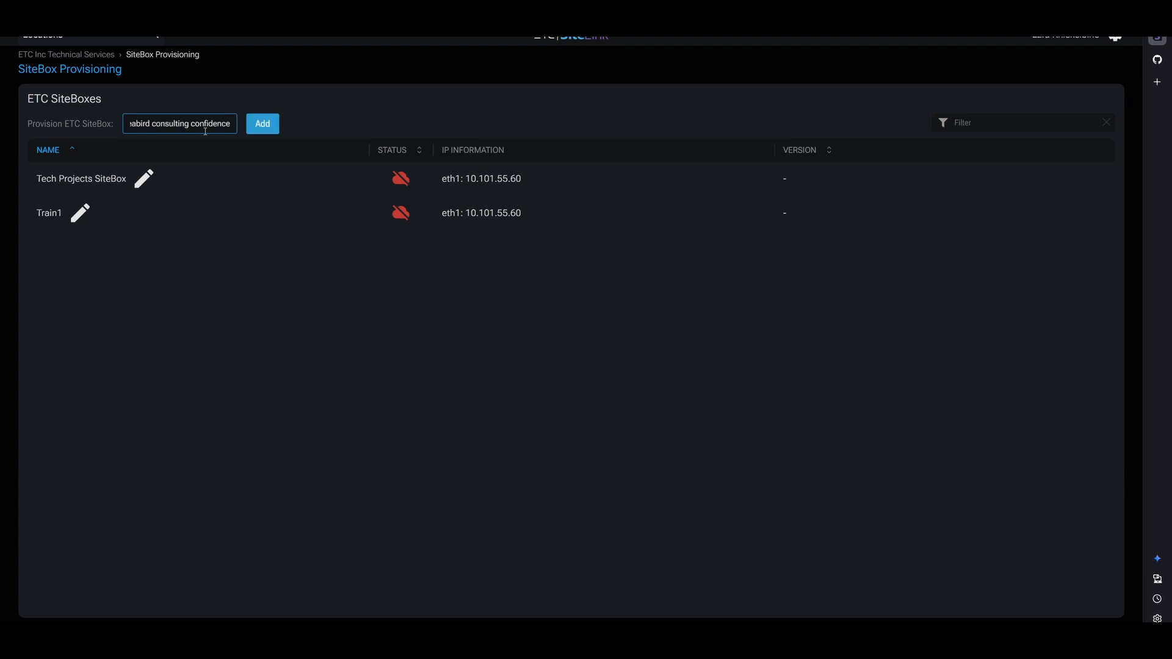
{"action": "left_click", "coordinate": [267, 132]}
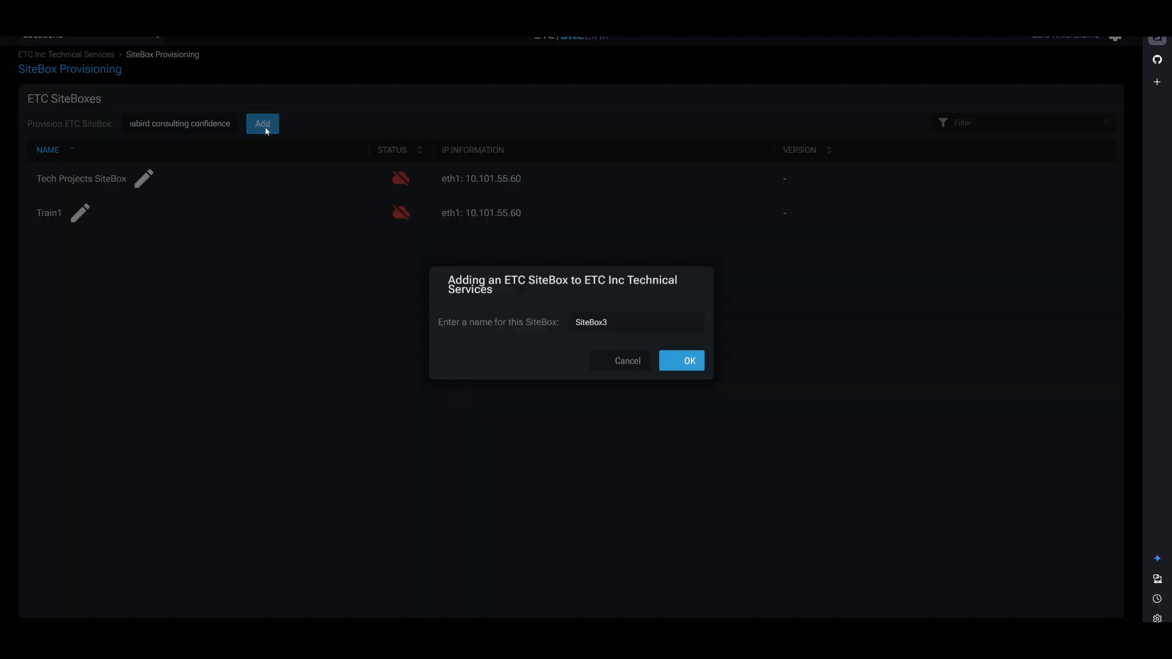
{"action": "left_click", "coordinate": [691, 372]}
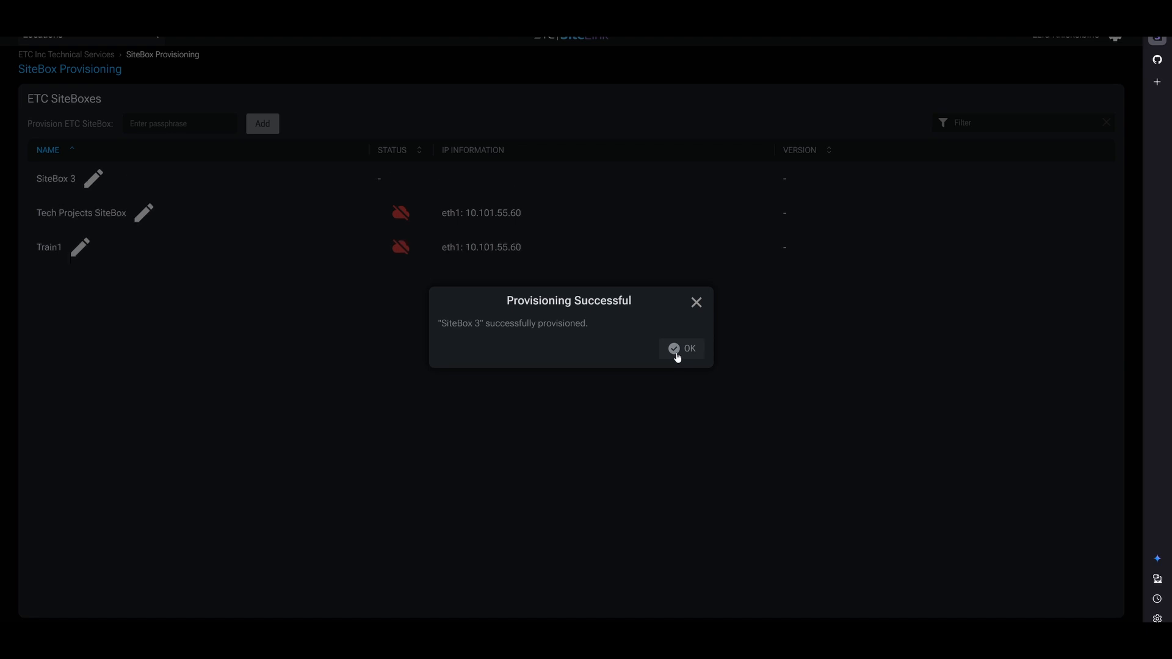
{"action": "left_click", "coordinate": [677, 352]}
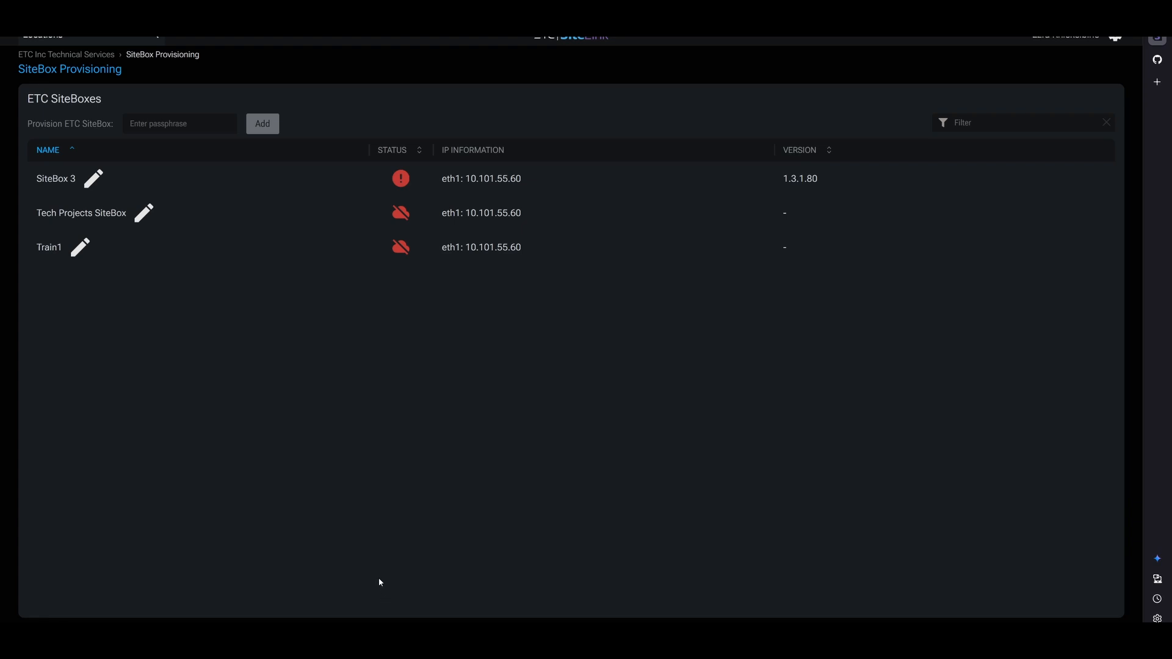
{"action": "left_click", "coordinate": [295, 640]}
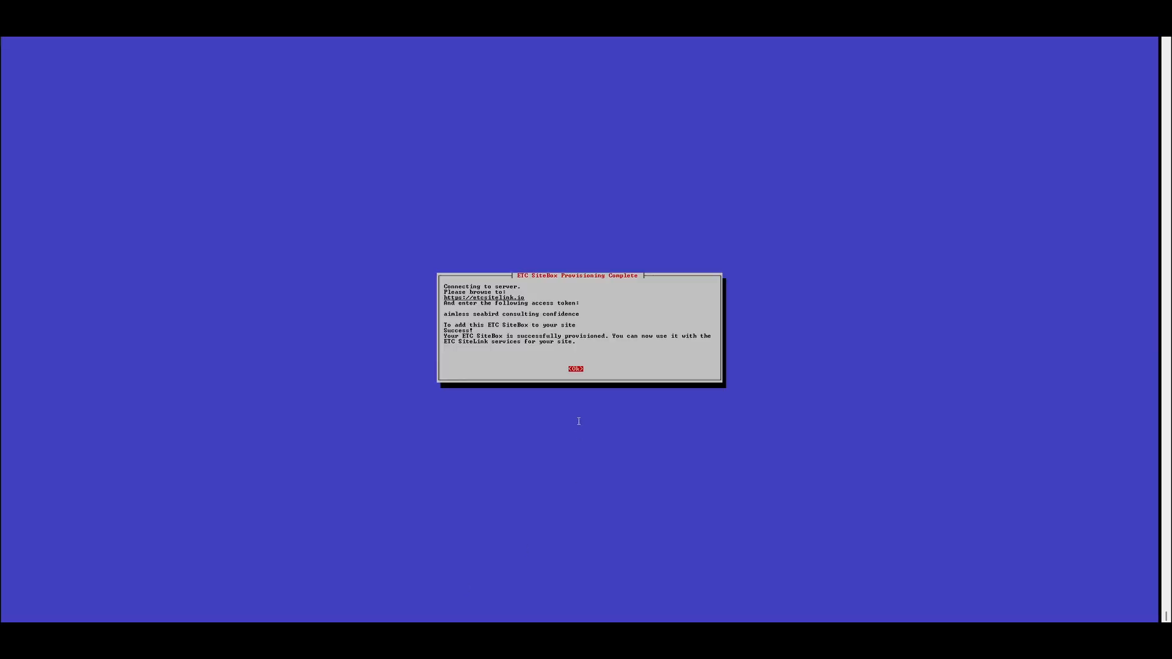